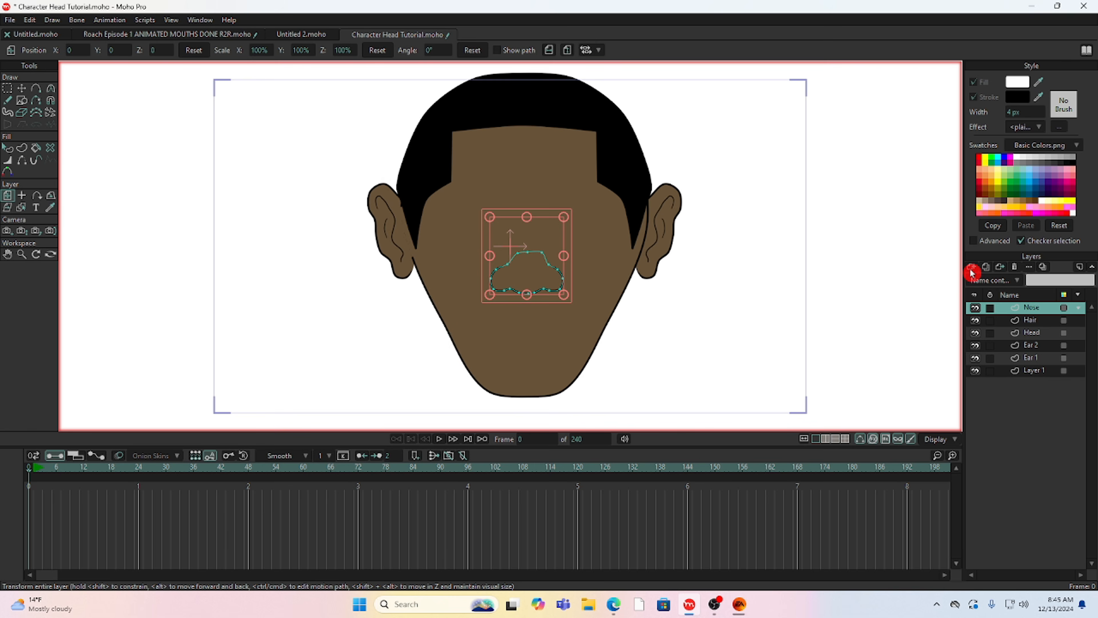
Add a new vector layer above the Nose layer and name it "eyes"
click(973, 268)
click(985, 281)
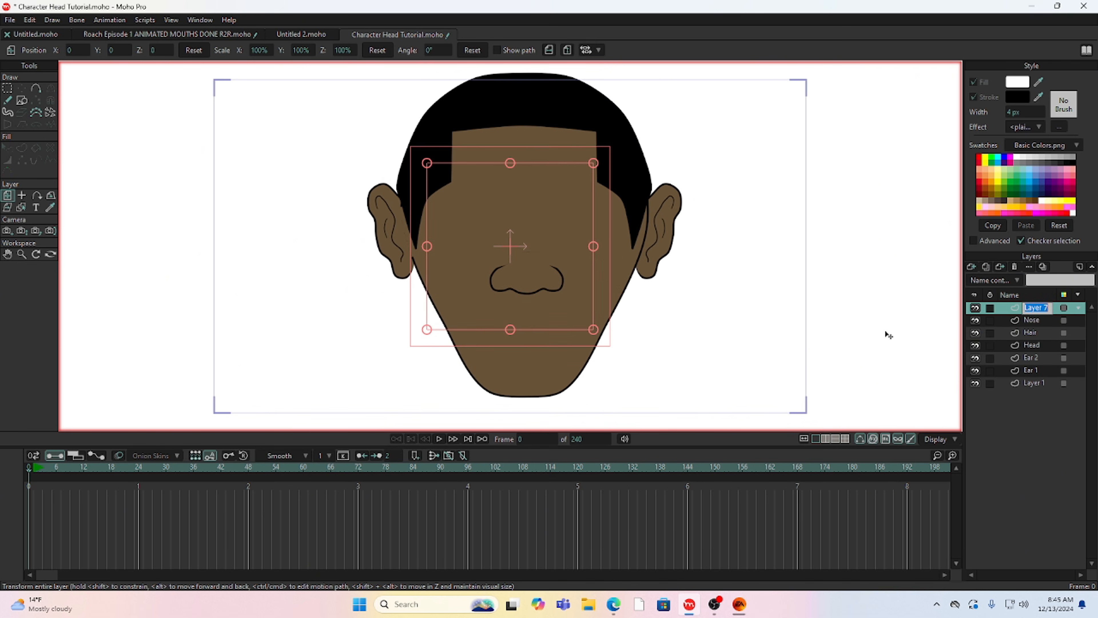
double_click(1025, 309)
text(eYES)
click(1018, 307)
key(Return)
Draw a white oval eyeball with a black outline above and just beside the nose, redrawing it once
click(22, 100)
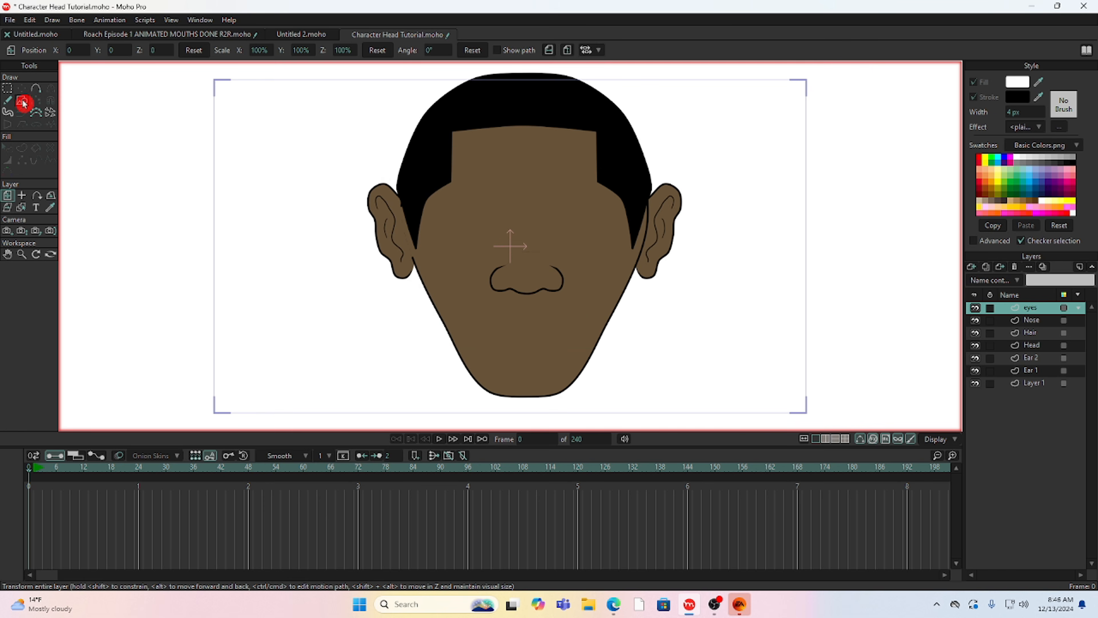
click(148, 52)
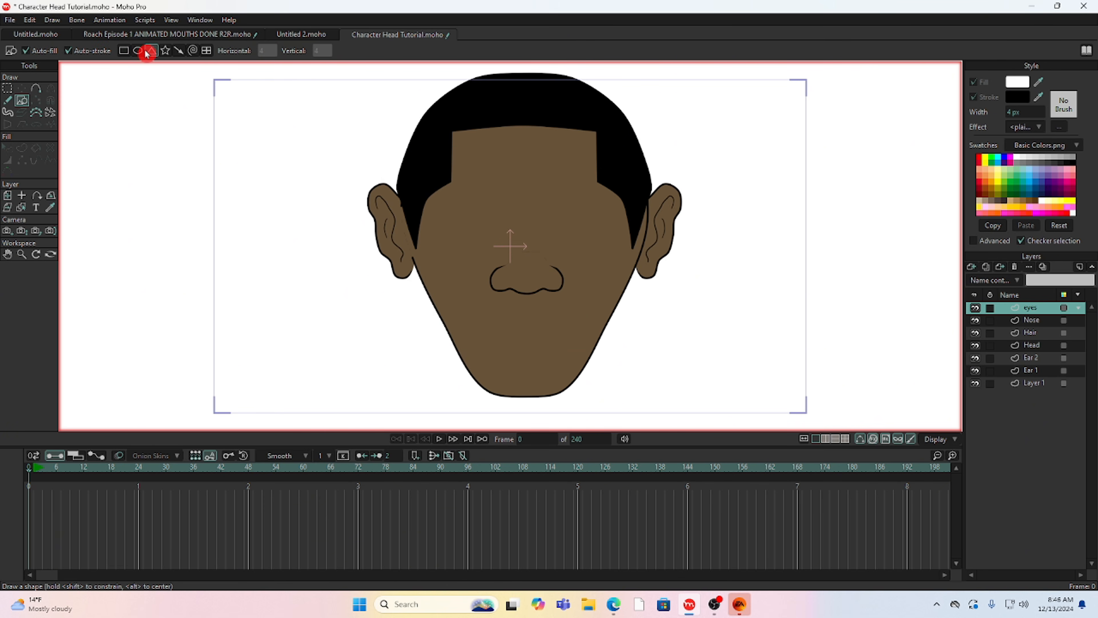
scroll(495, 194, up, 2)
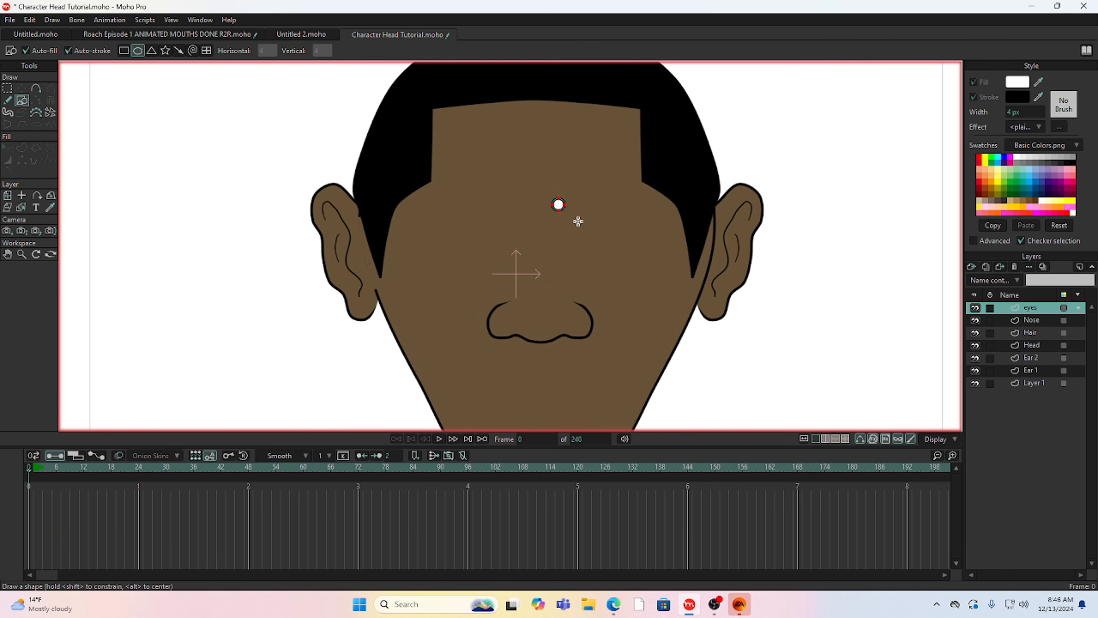
drag(578, 221, 639, 258)
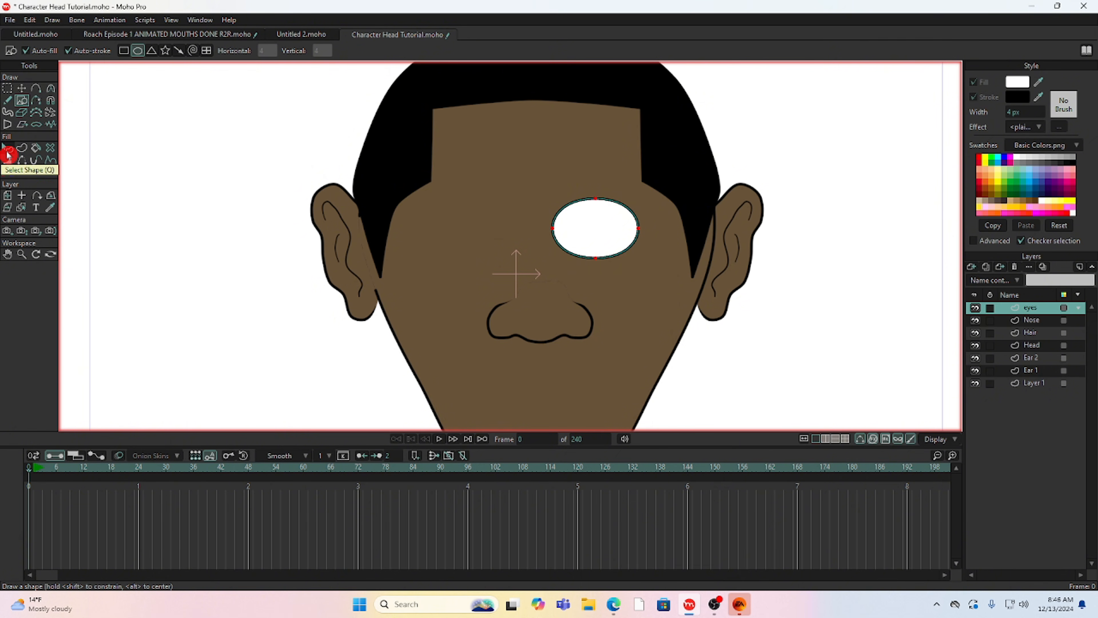
key(ctrl+z)
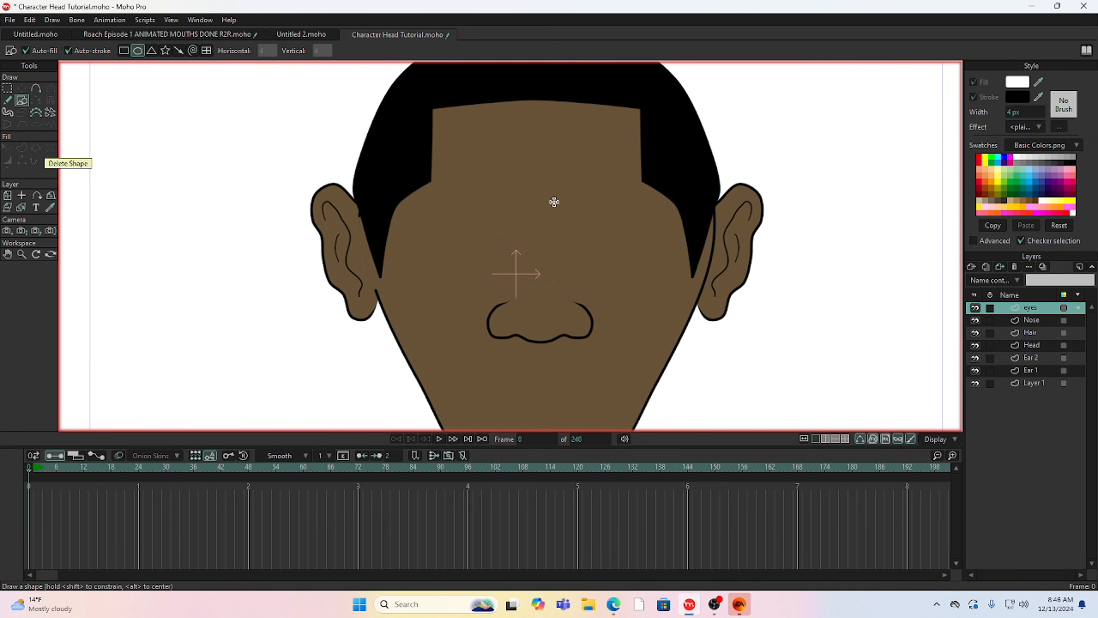
drag(556, 198, 644, 260)
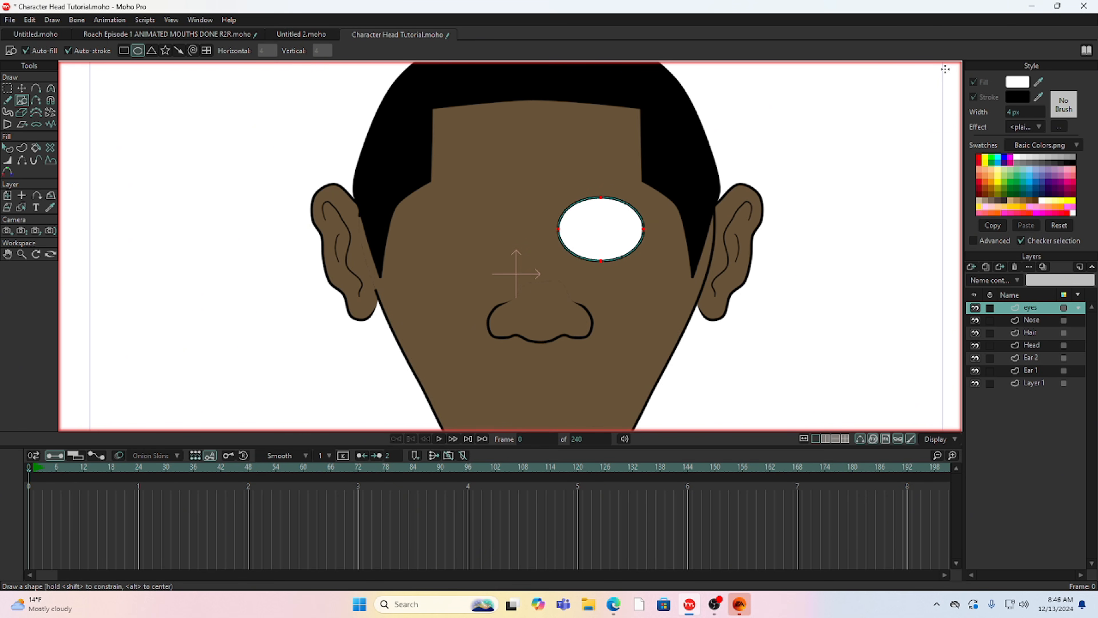
Set the fill colour to black (000000) and draw a small round pupil in the middle of the white oval
click(7, 88)
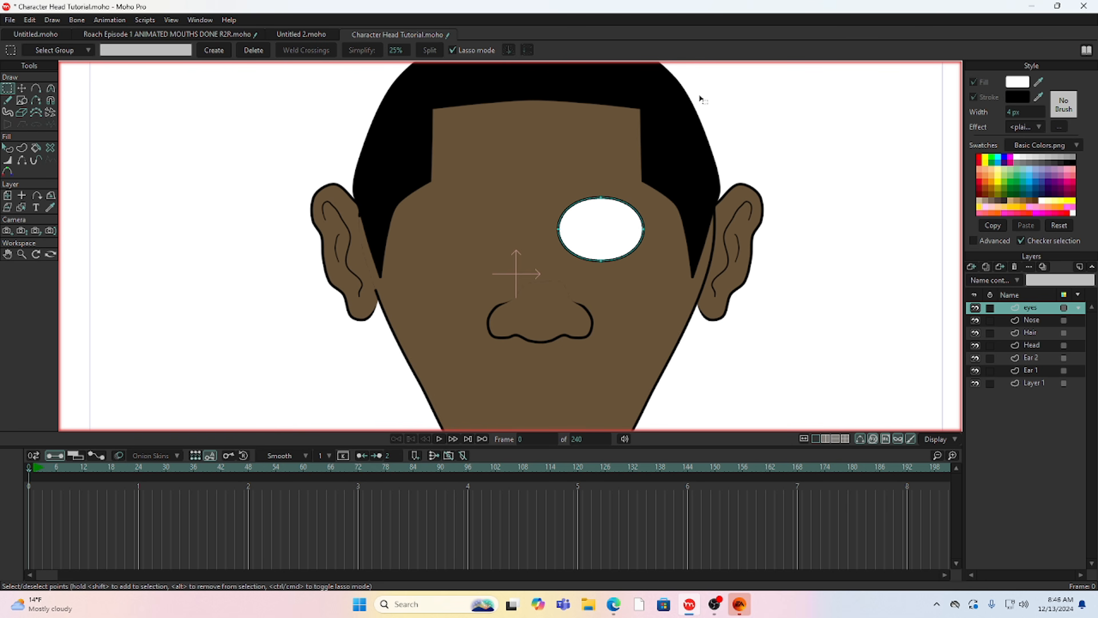
click(1021, 90)
click(740, 249)
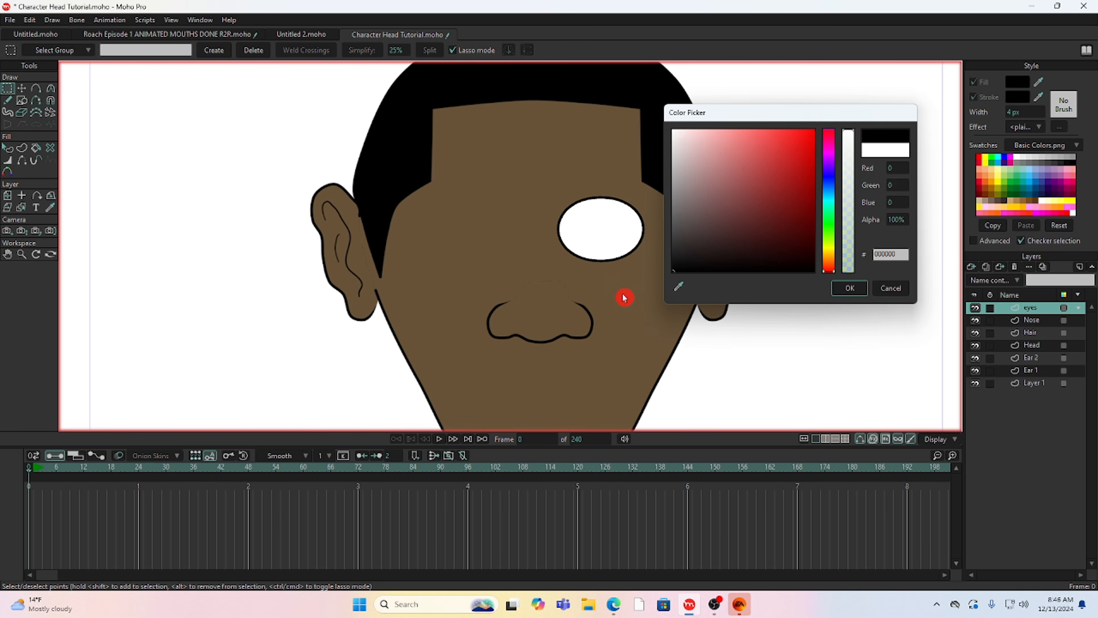
click(846, 292)
click(22, 99)
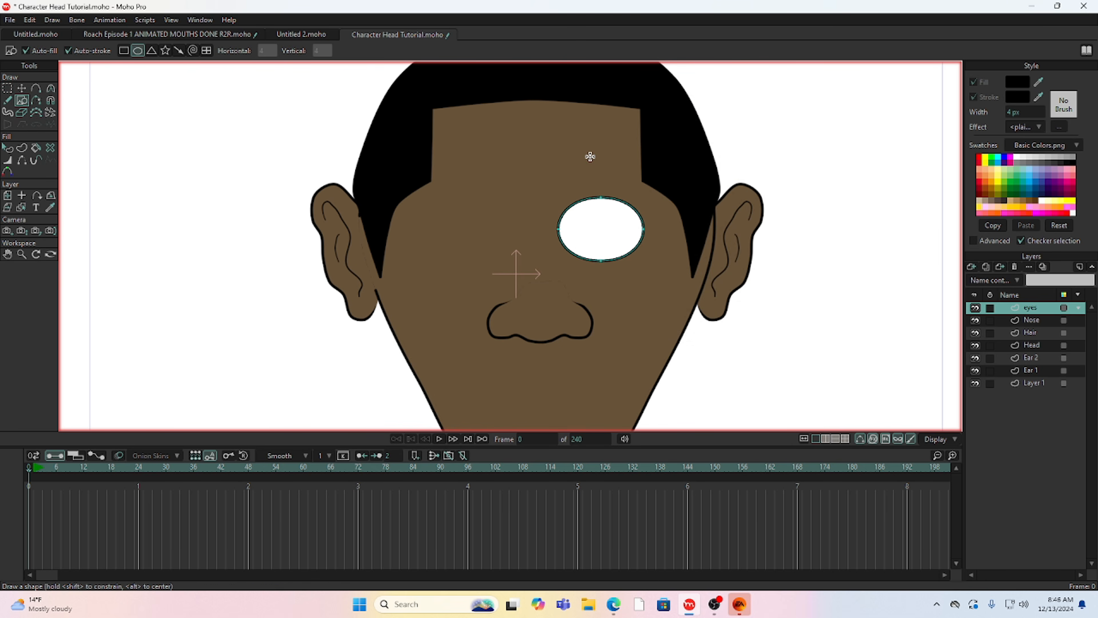
scroll(611, 275, up, 3)
mouse_move(562, 187)
mouse_down()
mouse_move(587, 225)
mouse_move(611, 235)
mouse_move(605, 219)
mouse_up()
click(22, 88)
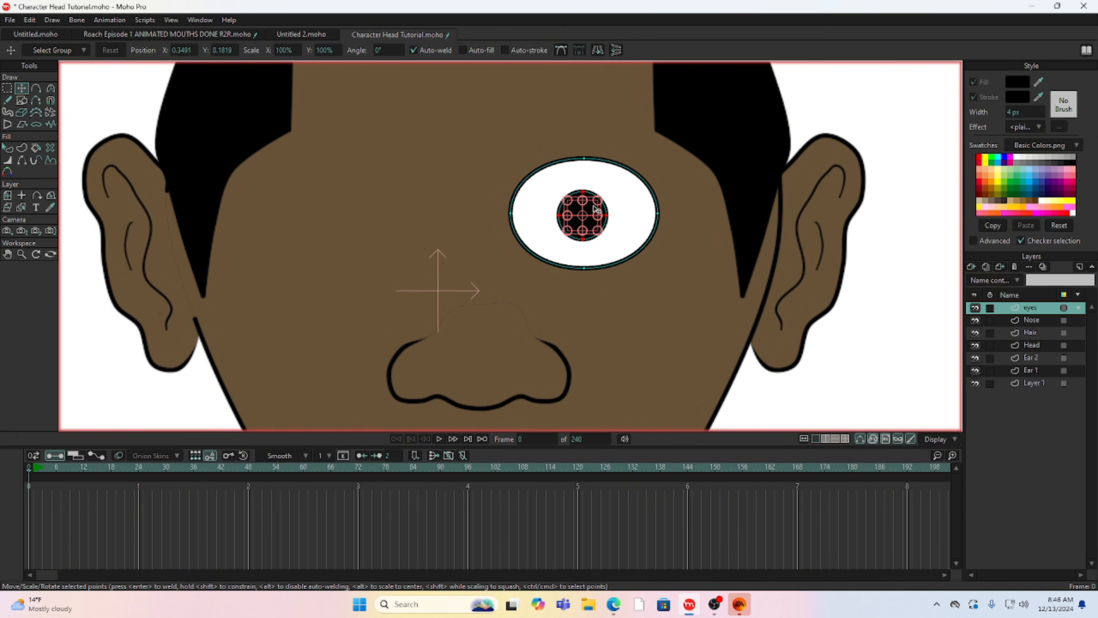
click(891, 136)
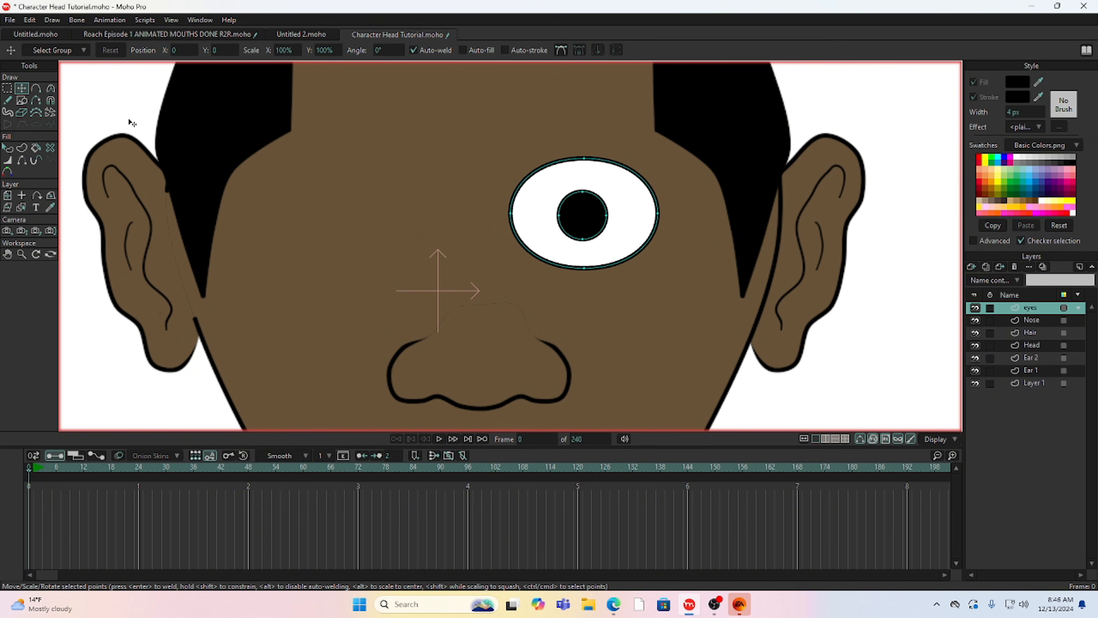
Select the whole eyeball with its pupil and move it horizontally aside, over the nearer ear
click(7, 88)
drag(635, 126, 589, 74)
click(22, 88)
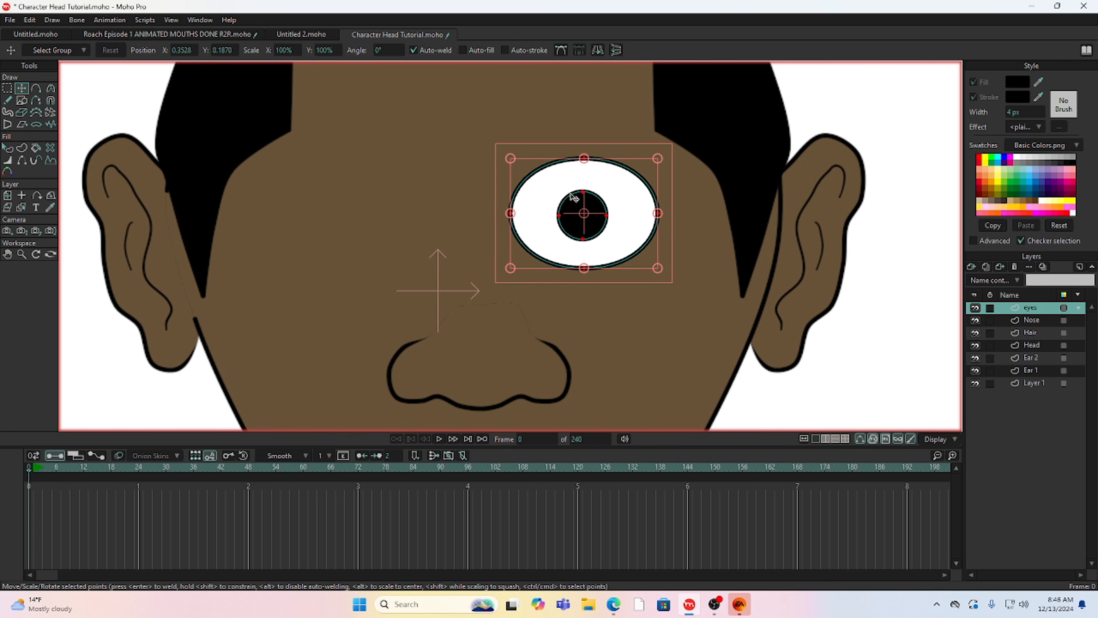
drag(573, 196, 713, 198)
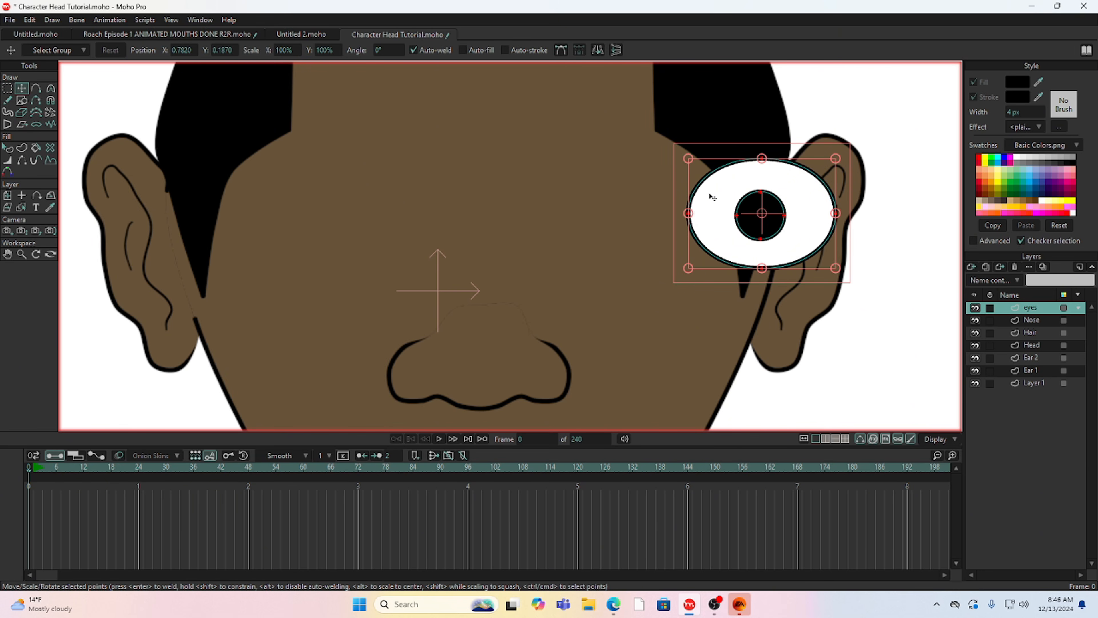
click(40, 89)
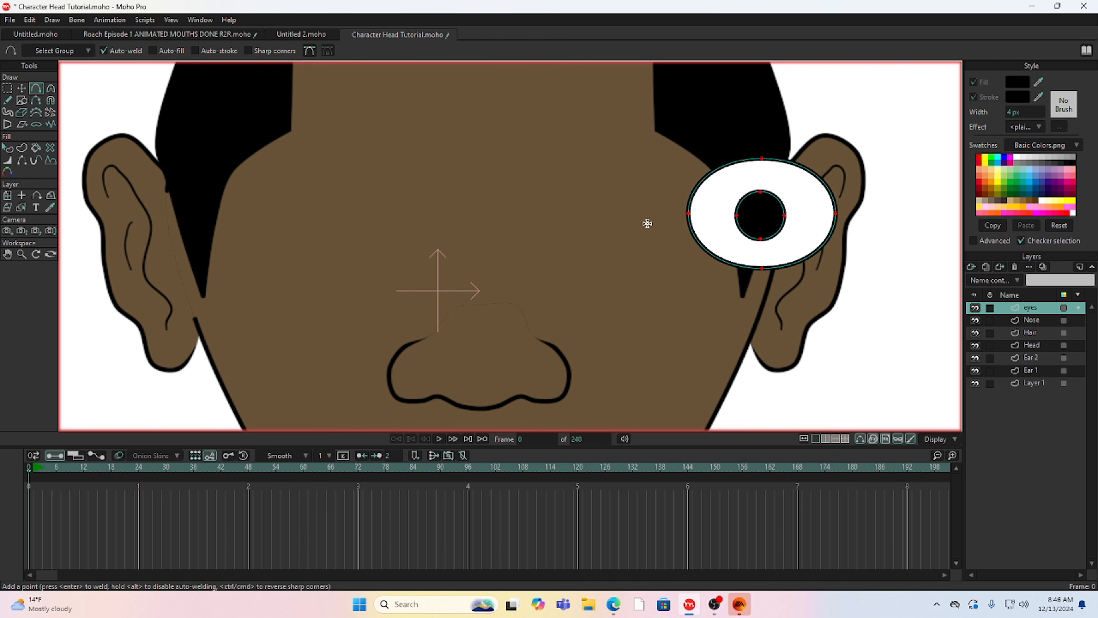
drag(653, 220, 611, 196)
key(ctrl+z)
click(715, 605)
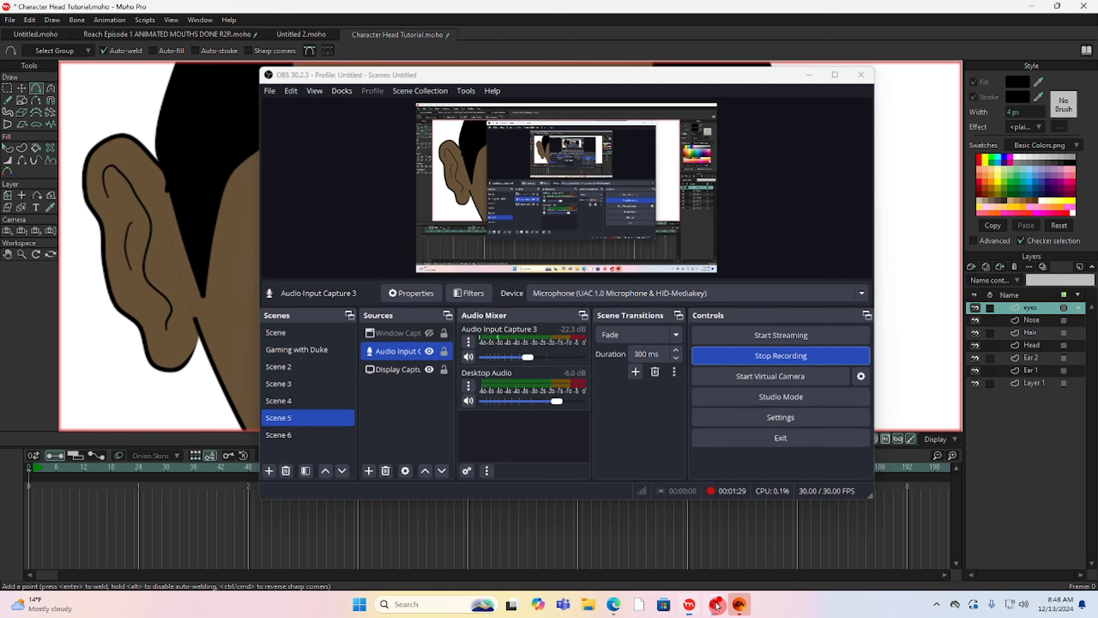
click(716, 604)
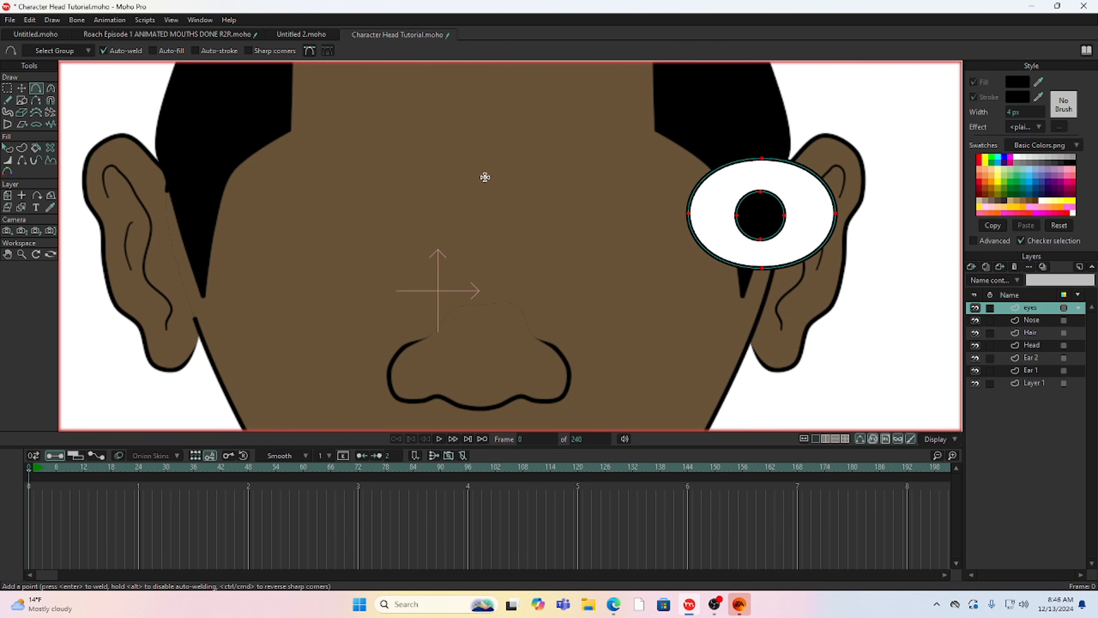
drag(506, 188, 613, 190)
drag(613, 191, 563, 188)
drag(562, 188, 524, 195)
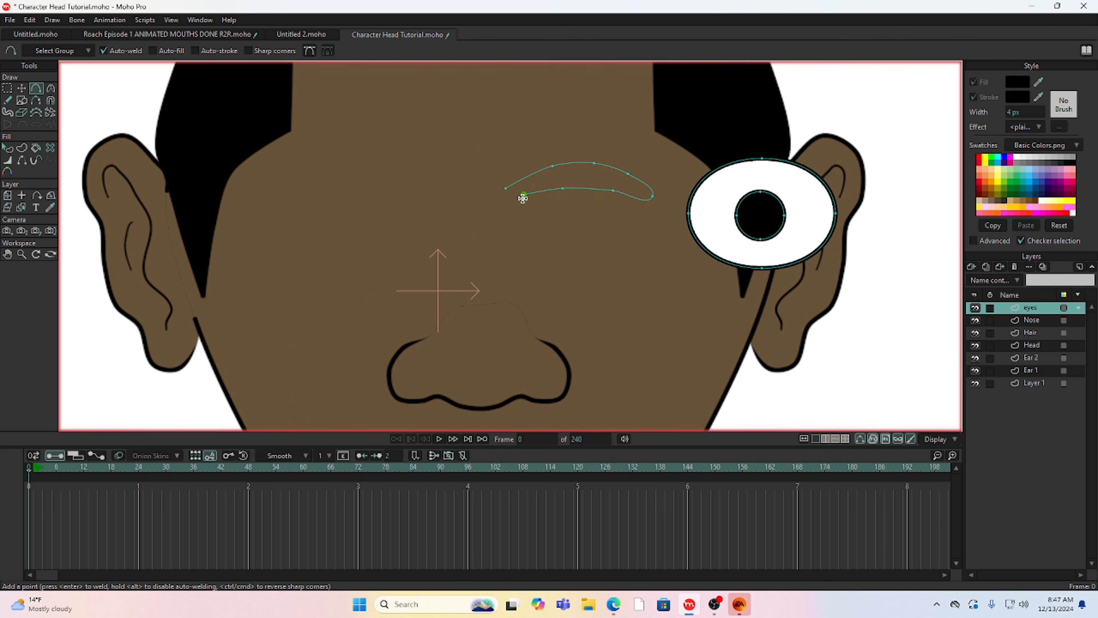
key(ctrl+z)
key(ctrl+z)
key(ctrl+z)
key(ctrl+z)
key(ctrl+z)
key(ctrl+z)
key(ctrl+z)
key(ctrl+z)
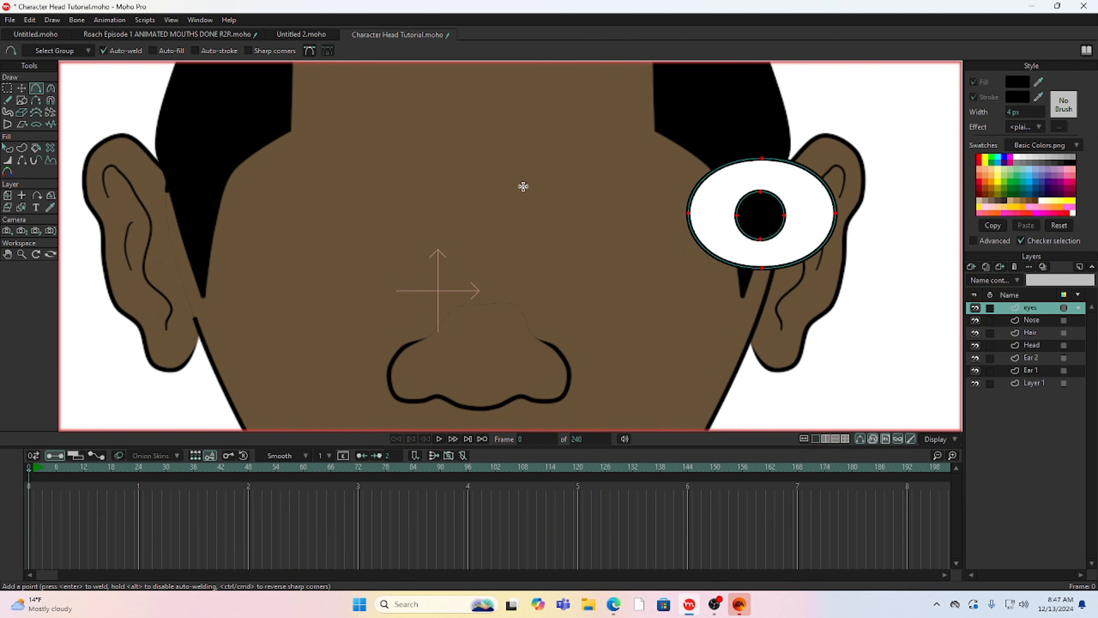
drag(526, 190, 564, 176)
key(ctrl+z)
Draw two nested closed curves where the eyeball was: a large outer eyelid outline and a smaller almond-shaped opening inside it
mouse_move(519, 194)
mouse_down()
mouse_move(549, 167)
mouse_move(606, 159)
mouse_move(663, 186)
mouse_move(665, 229)
mouse_move(574, 272)
mouse_move(516, 245)
mouse_move(506, 210)
mouse_up()
click(519, 195)
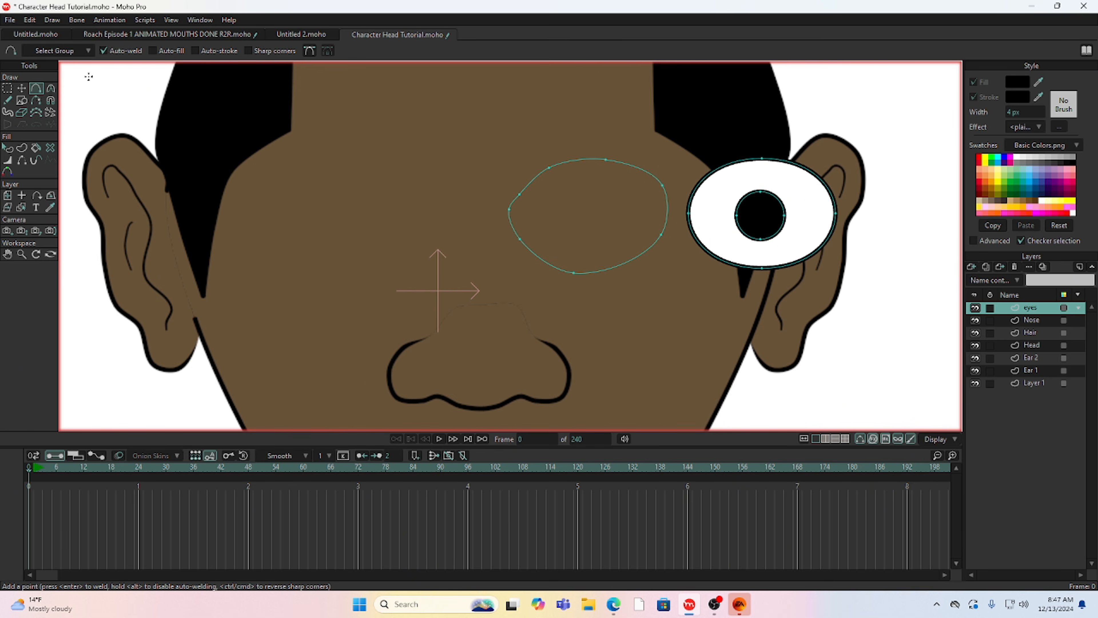
mouse_move(532, 214)
mouse_down()
mouse_move(569, 187)
mouse_move(620, 187)
mouse_move(644, 206)
mouse_move(632, 238)
mouse_up()
drag(563, 242, 547, 232)
click(532, 214)
Fill the ring between the two eyelid curves with the brown style sampled from the head, and hide the stroke along its outer edge
click(7, 89)
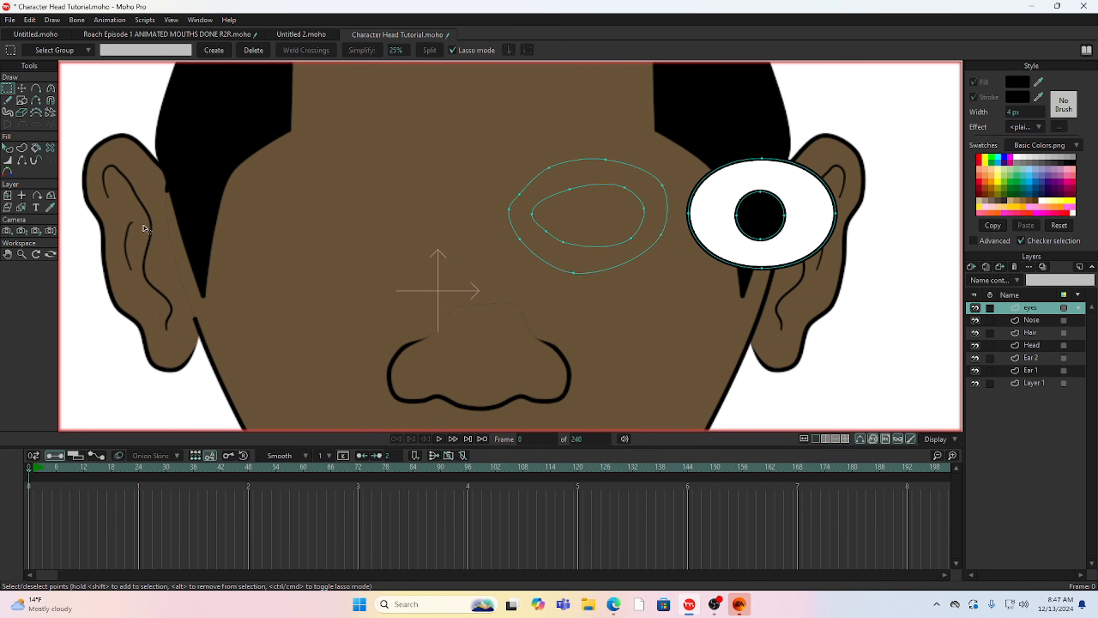
click(50, 208)
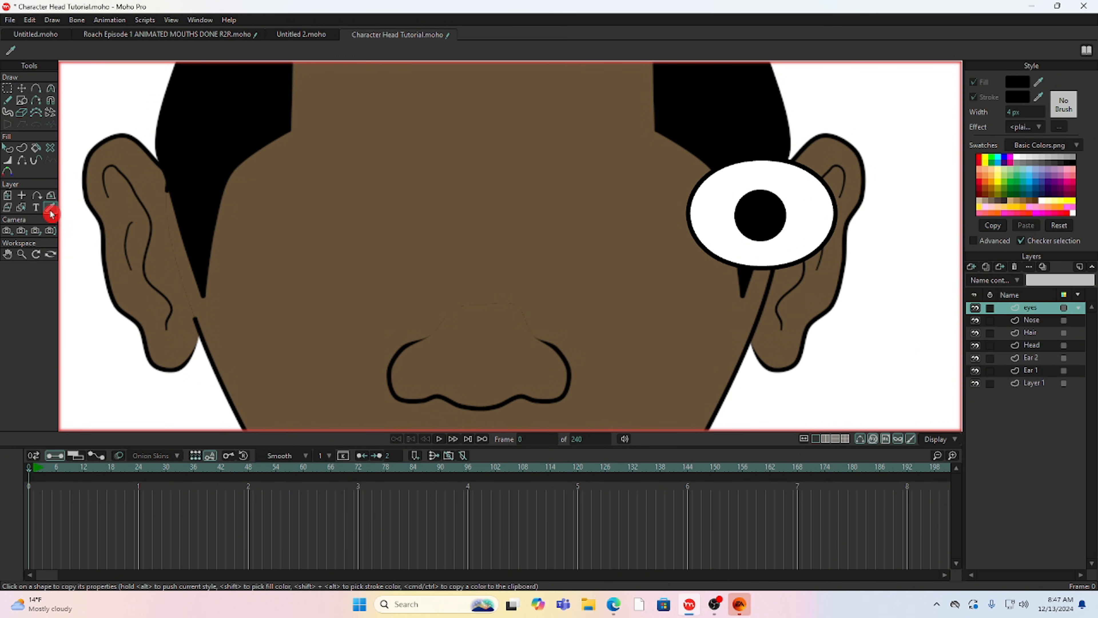
click(599, 125)
click(36, 147)
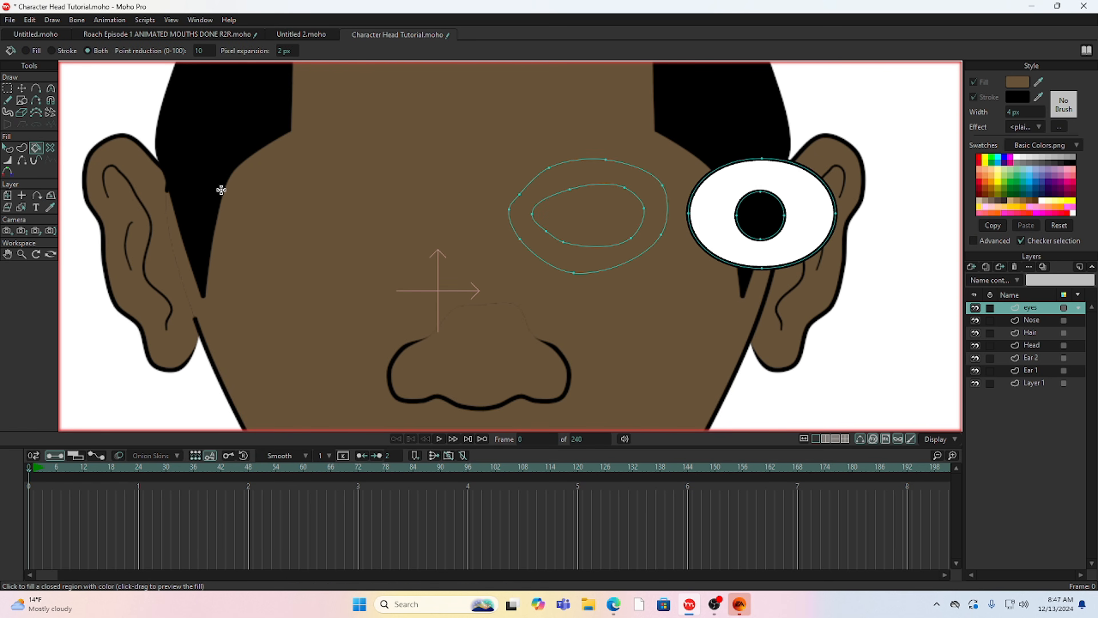
click(604, 192)
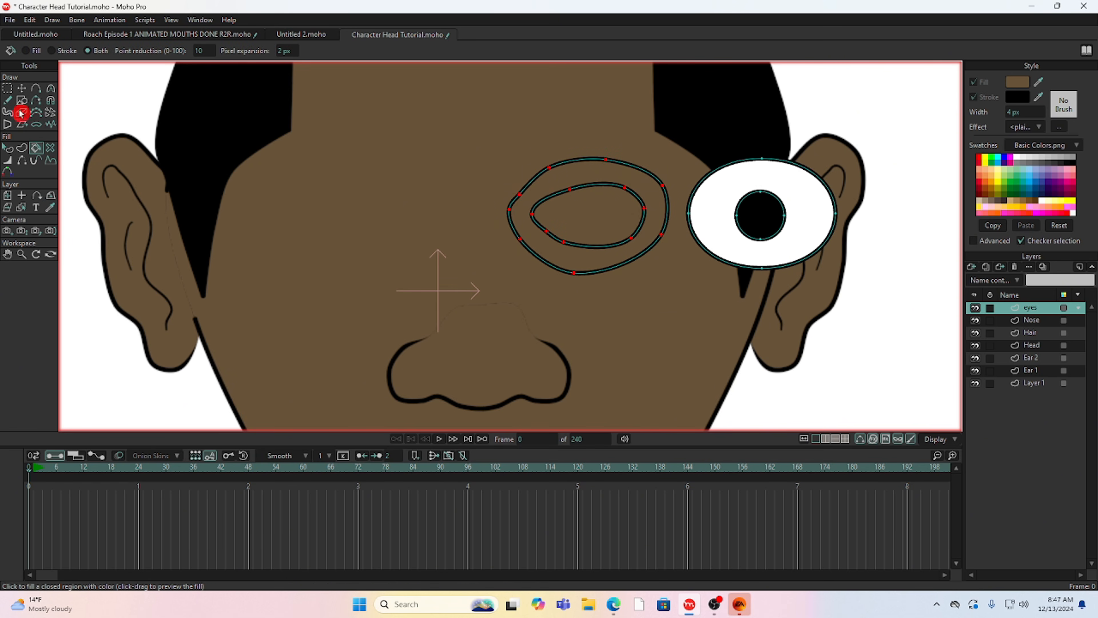
click(22, 161)
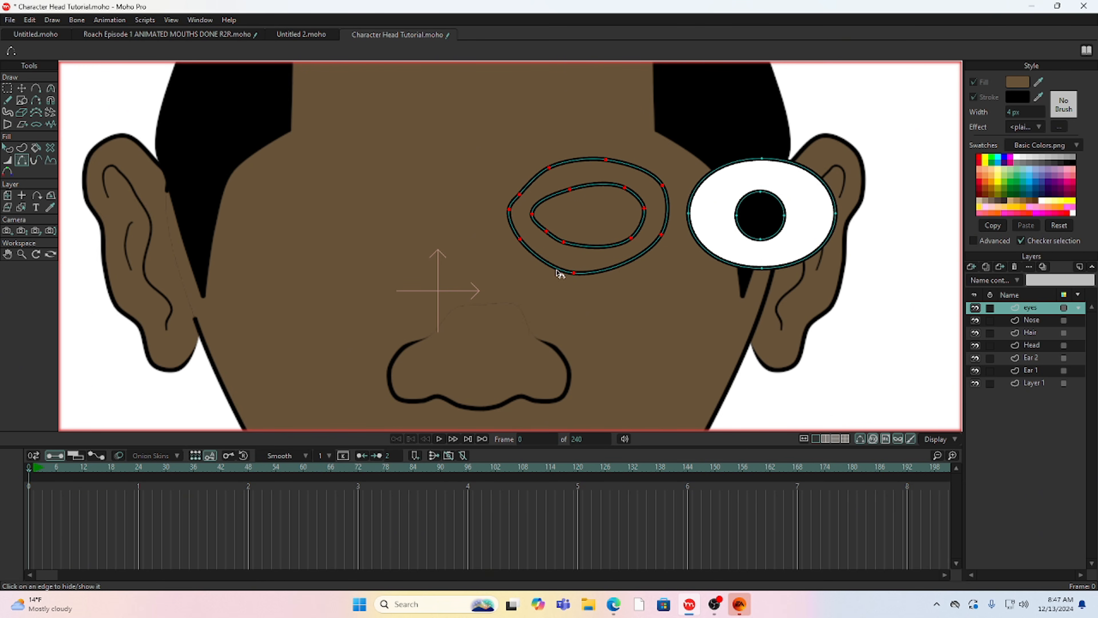
mouse_move(557, 269)
mouse_down()
mouse_move(636, 262)
mouse_move(668, 222)
mouse_move(650, 171)
mouse_move(598, 156)
mouse_move(543, 170)
mouse_move(511, 196)
mouse_move(521, 241)
mouse_up()
Select the white eyeball and pupil and move them back behind the brown eyelid ring so they sit within its opening
click(7, 88)
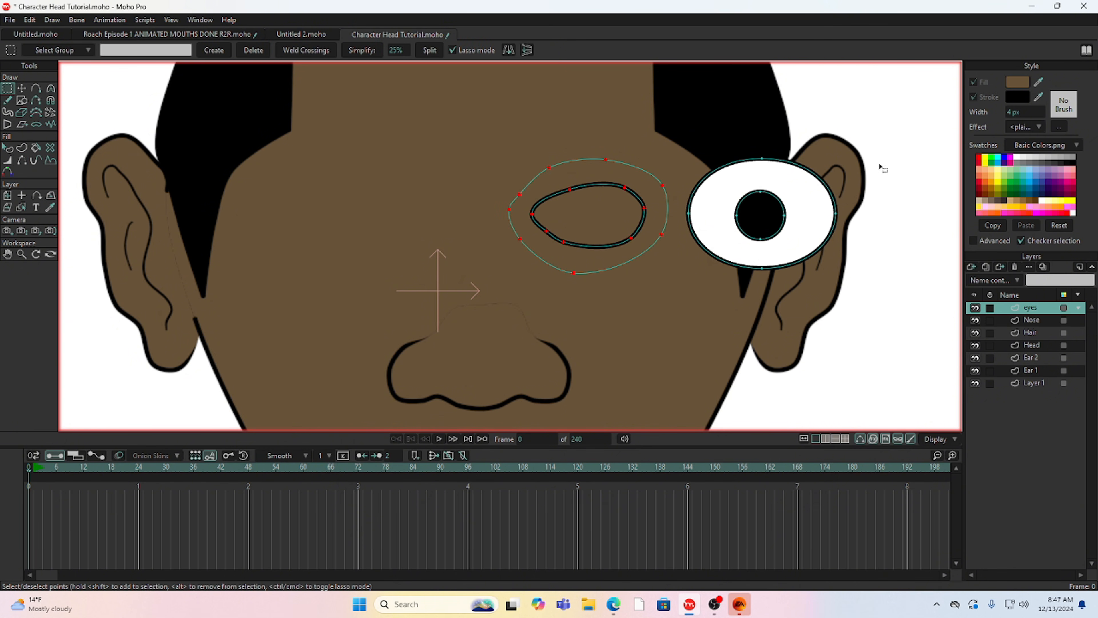
mouse_move(879, 165)
mouse_down()
mouse_move(786, 137)
mouse_move(714, 143)
mouse_move(689, 174)
mouse_move(685, 217)
mouse_up()
drag(858, 305, 885, 173)
key(t)
drag(759, 190, 587, 190)
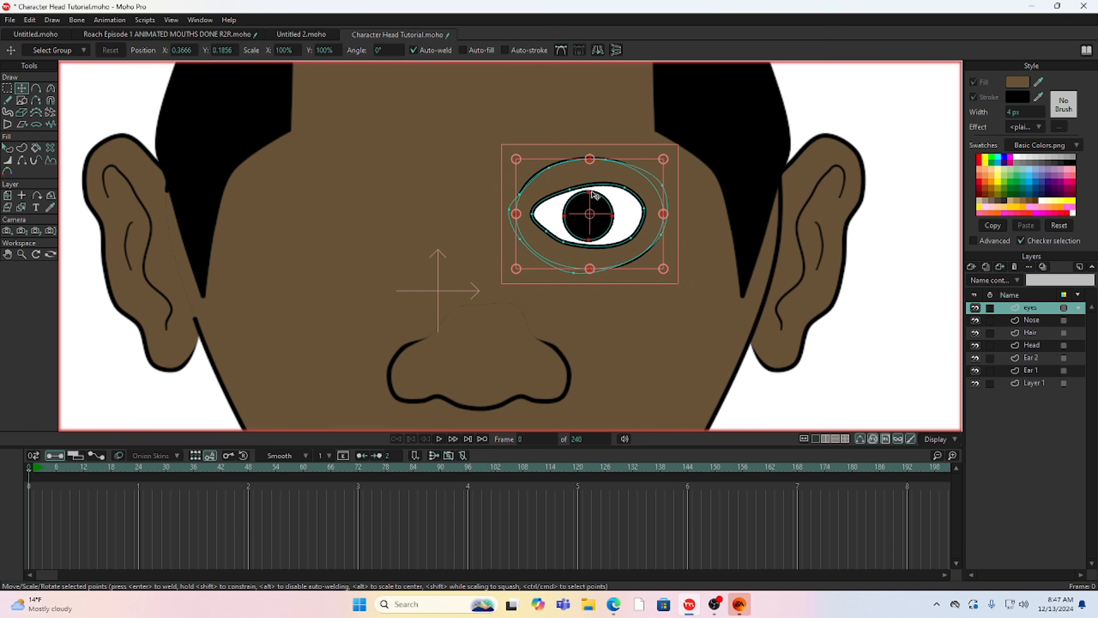
Pull the points of the eyelid ring's outer curve outward so it fully covers the eyeball's outline
scroll(549, 212, up, 3)
drag(554, 148, 534, 181)
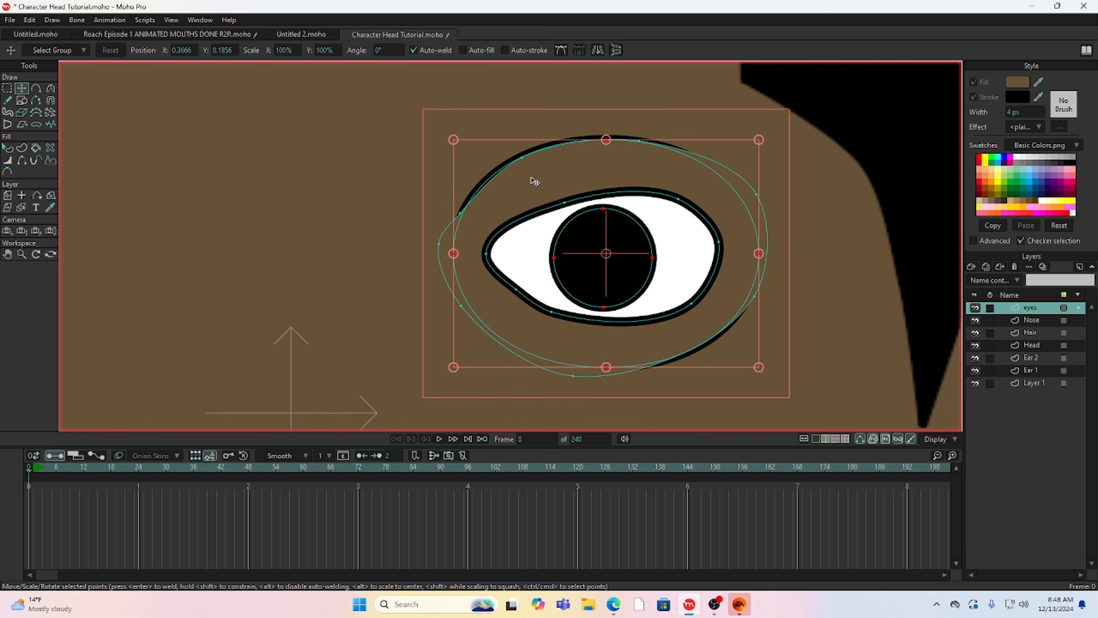
click(460, 213)
drag(463, 215, 476, 190)
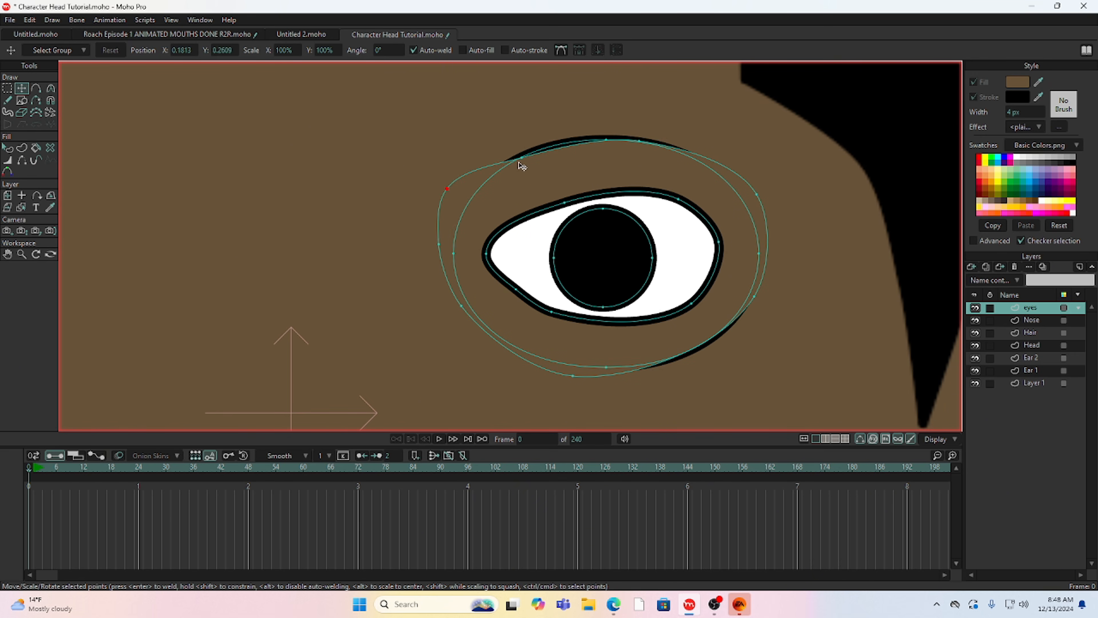
drag(519, 160, 520, 132)
drag(641, 141, 649, 124)
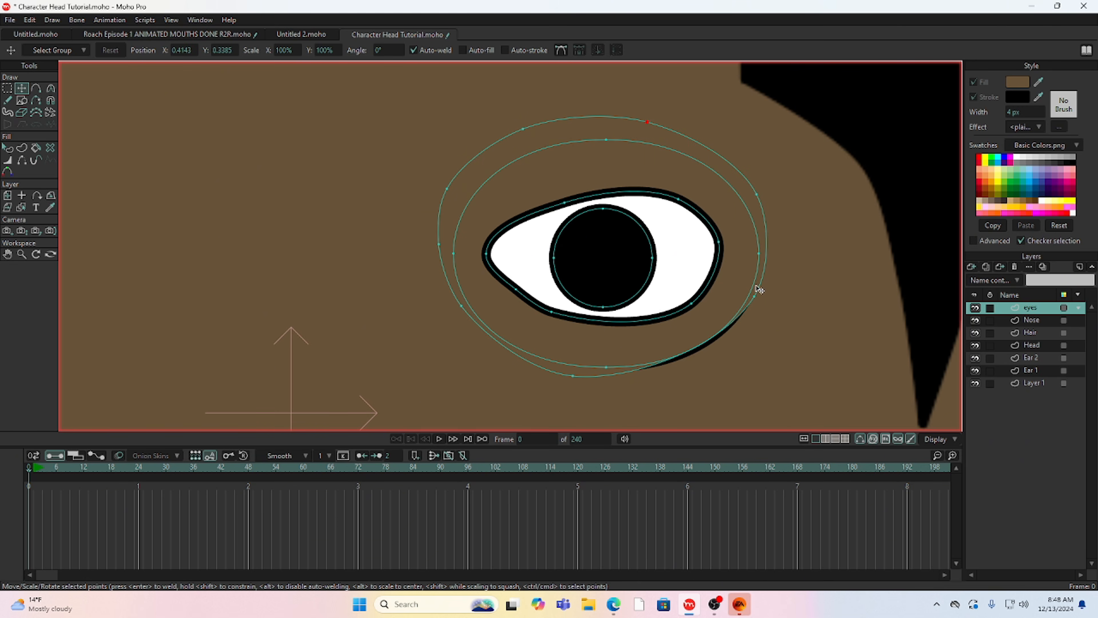
drag(755, 296, 761, 308)
drag(575, 377, 606, 395)
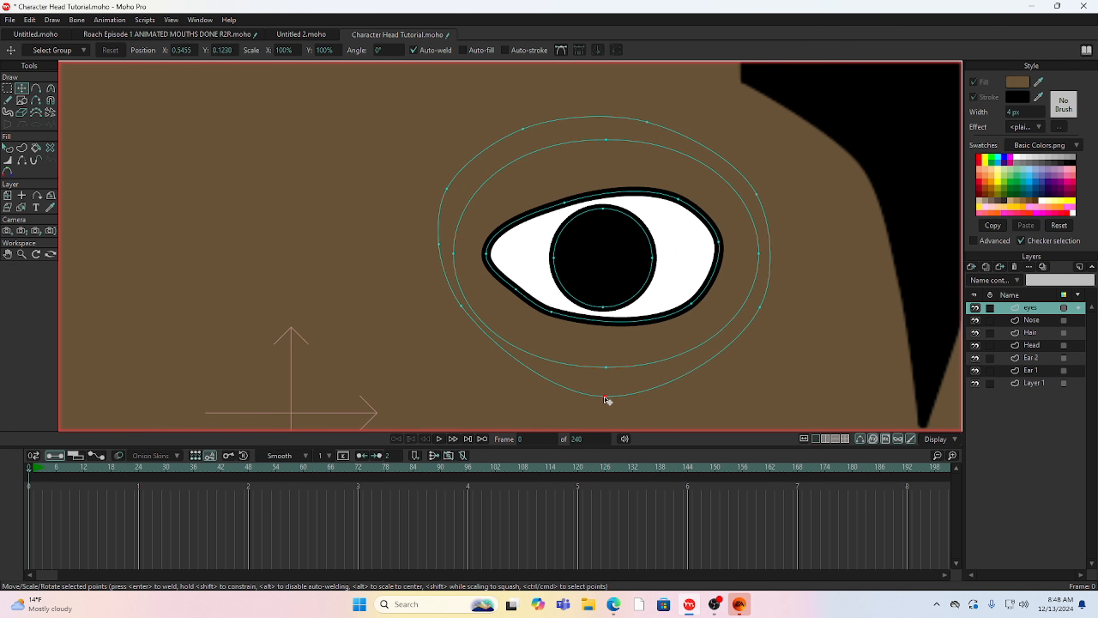
drag(461, 306, 454, 321)
drag(604, 395, 606, 384)
Reshape the inner eyelid opening into a narrower almond by moving its upper and lower points towards the pupil
drag(518, 290, 492, 265)
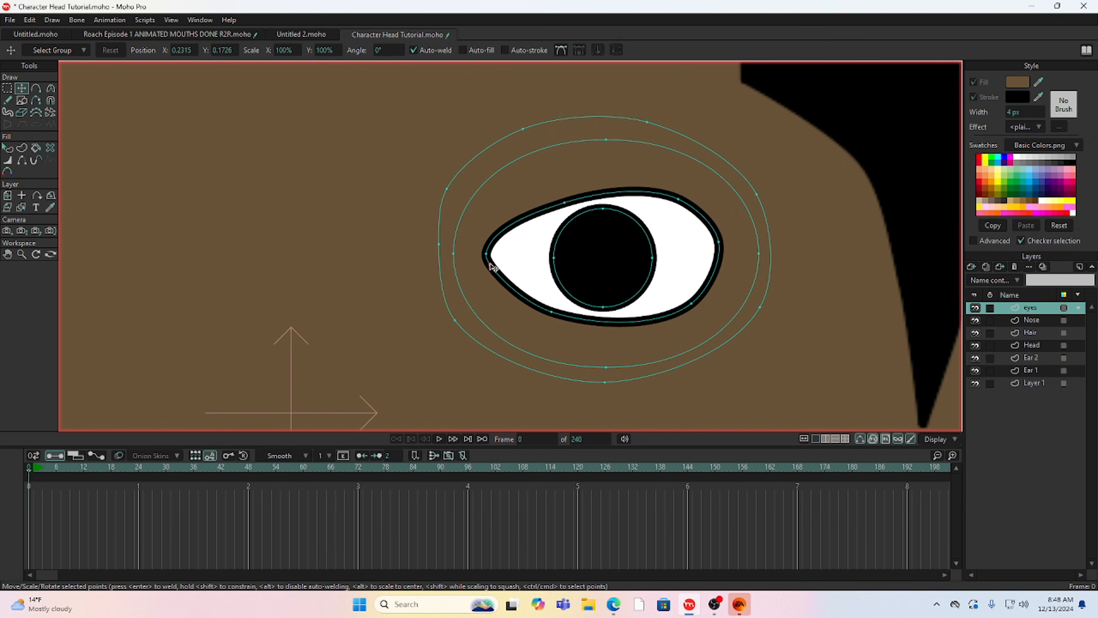
drag(551, 312, 555, 302)
drag(690, 307, 703, 282)
drag(678, 199, 683, 218)
click(562, 202)
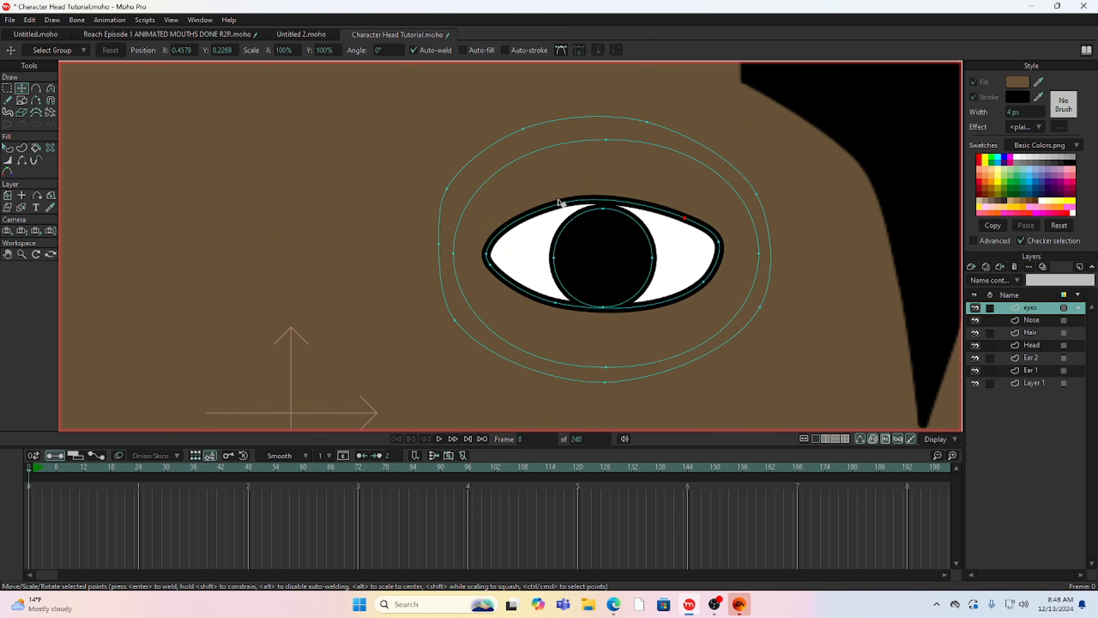
Duplicate the entire eye with its eyelid ring as a horizontally mirrored copy and place it on the opposite side of the face
scroll(562, 205, down, 5)
scroll(664, 217, up, 5)
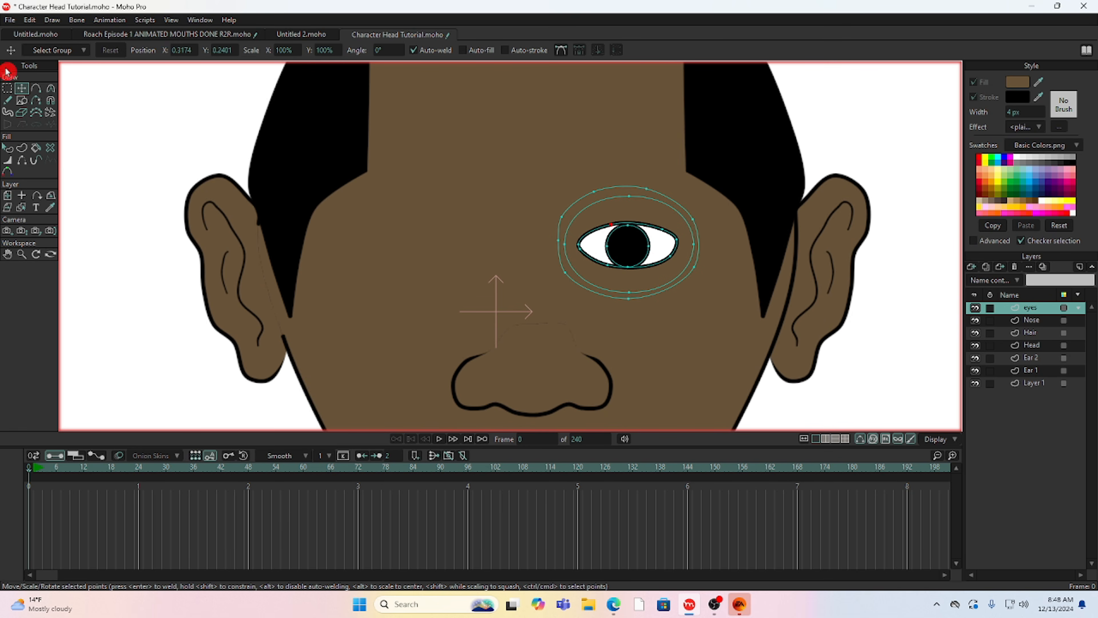
click(8, 88)
mouse_move(569, 148)
mouse_down()
mouse_move(515, 176)
mouse_move(388, 158)
mouse_move(398, 175)
mouse_up()
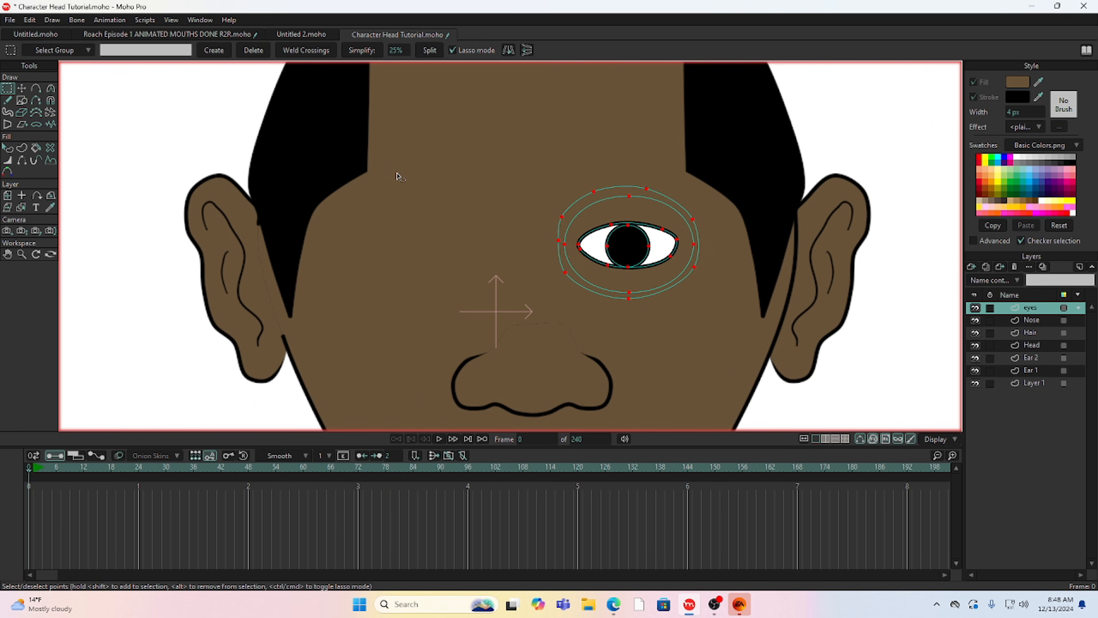
key(t)
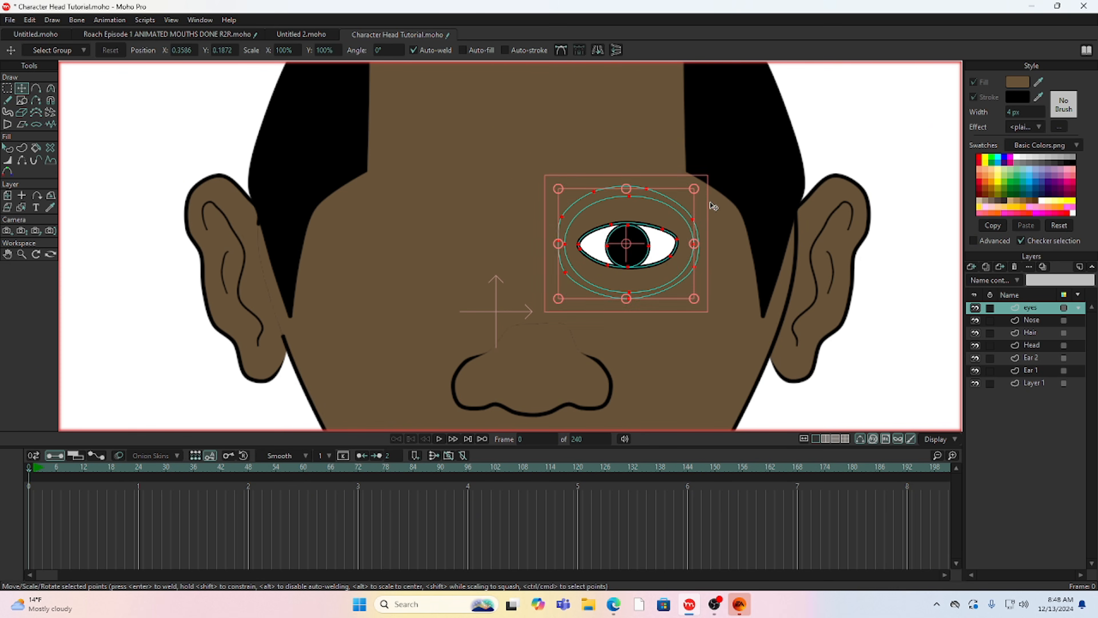
key(ctrl+c)
key(ctrl+v)
drag(628, 244, 437, 243)
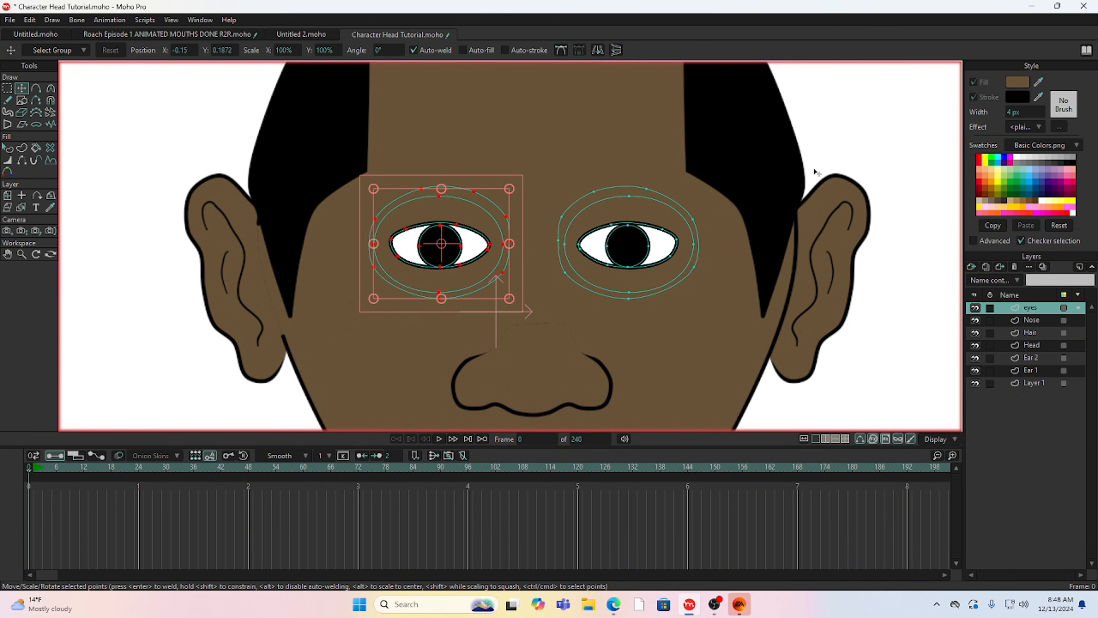
click(839, 141)
scroll(806, 147, down, 4)
mouse_move(807, 151)
mouse_down()
mouse_move(707, 220)
mouse_move(509, 212)
mouse_move(719, 319)
mouse_move(673, 204)
mouse_up()
click(7, 88)
click(22, 89)
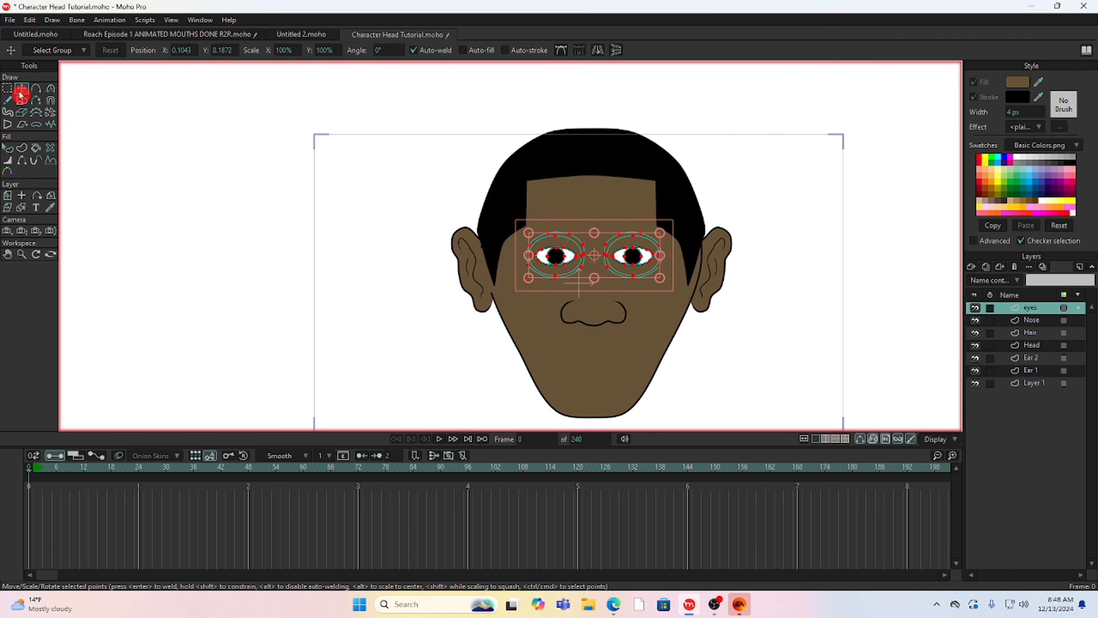
scroll(586, 233, up, 4)
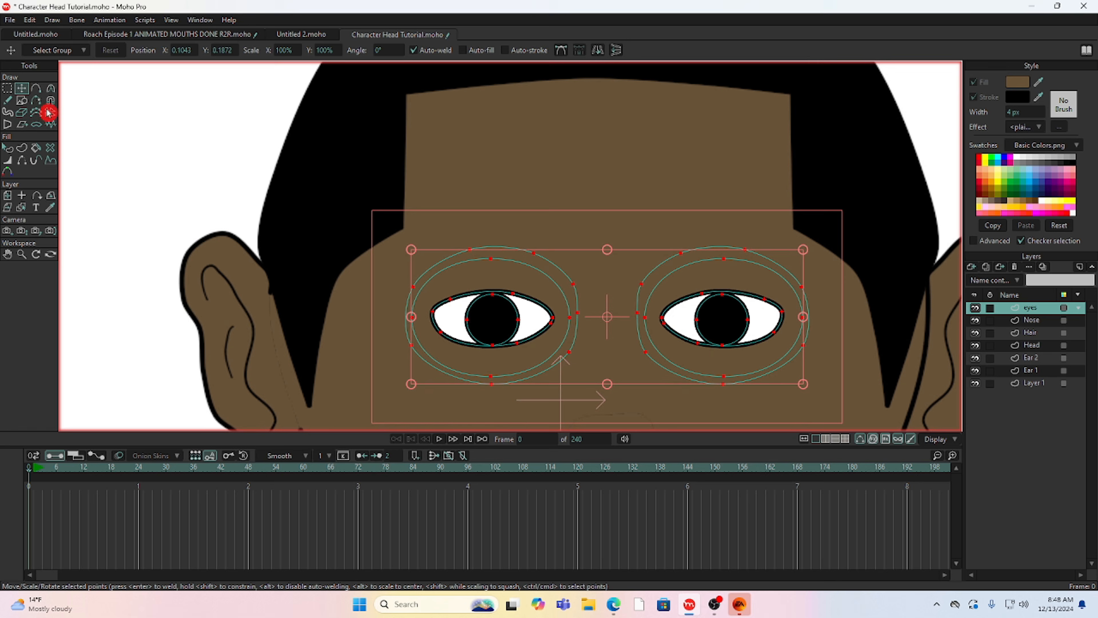
Select only the mirrored eye copy and shift it slightly outward, away from the nose
click(7, 89)
scroll(498, 237, down, 4)
mouse_move(565, 328)
mouse_down()
mouse_move(559, 253)
mouse_move(456, 380)
mouse_move(567, 330)
mouse_up()
click(22, 88)
drag(489, 288, 480, 288)
Select all points of the original eye, shift it slightly outward from the nose, and clear the selection
click(8, 90)
mouse_move(581, 215)
mouse_down()
mouse_move(625, 203)
mouse_move(580, 228)
mouse_up()
drag(725, 369, 722, 186)
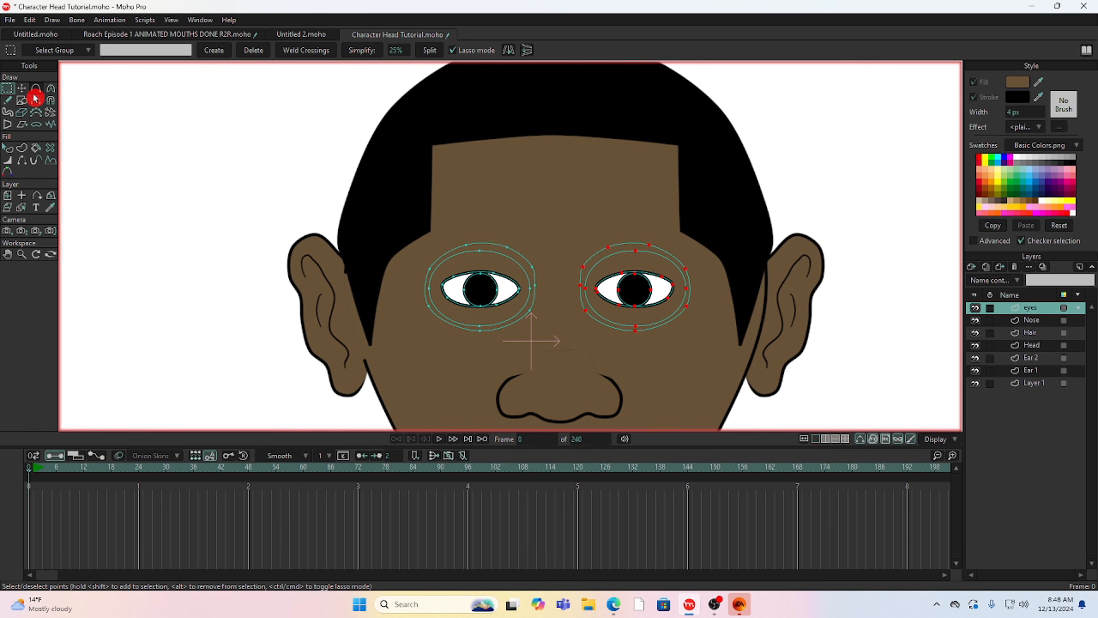
click(22, 88)
drag(625, 286, 627, 286)
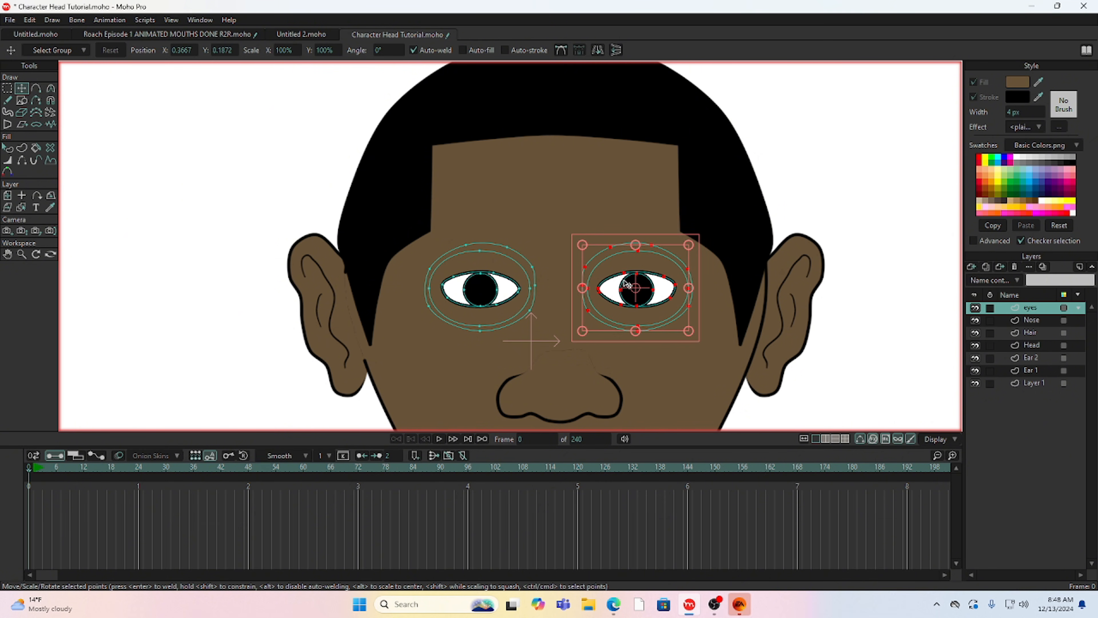
key(g)
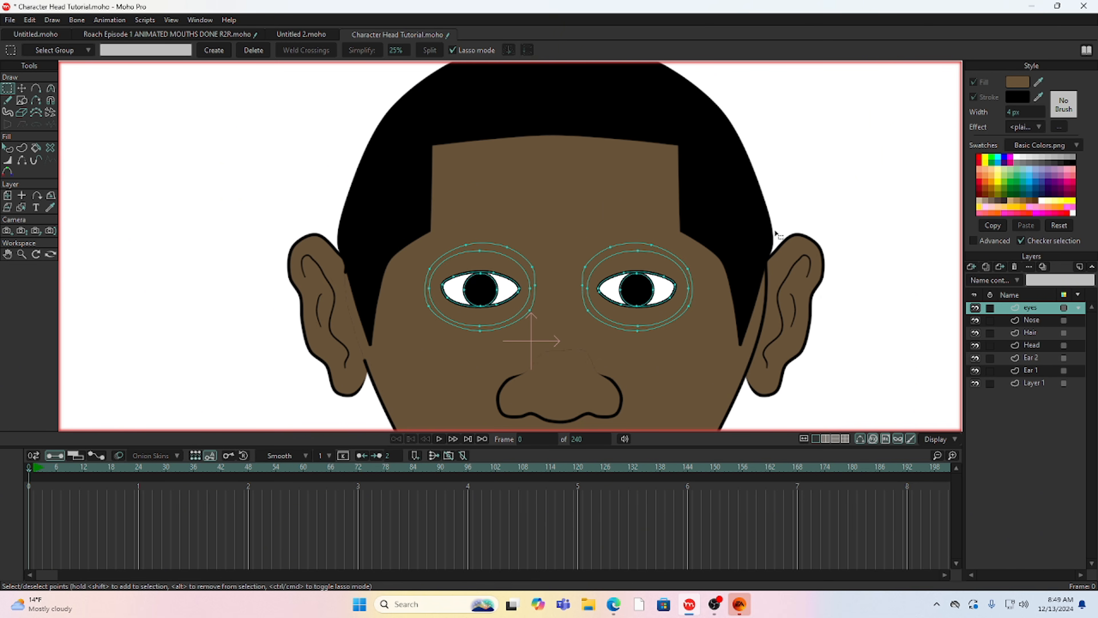
Add a bone layer above the eyes layer and name it Head
scroll(711, 190, down, 4)
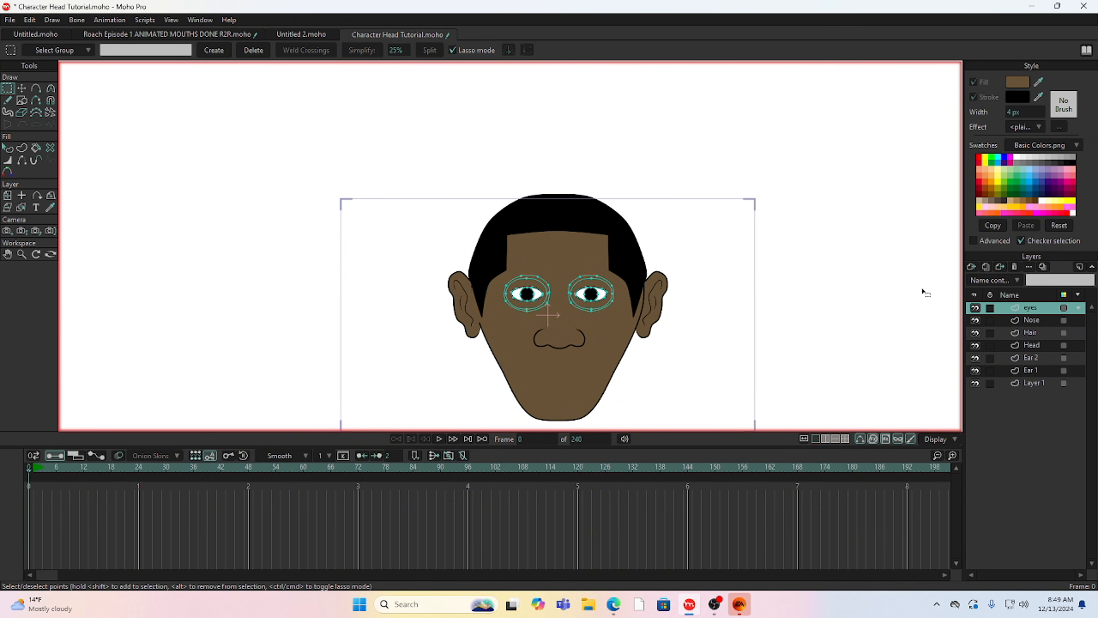
click(1053, 321)
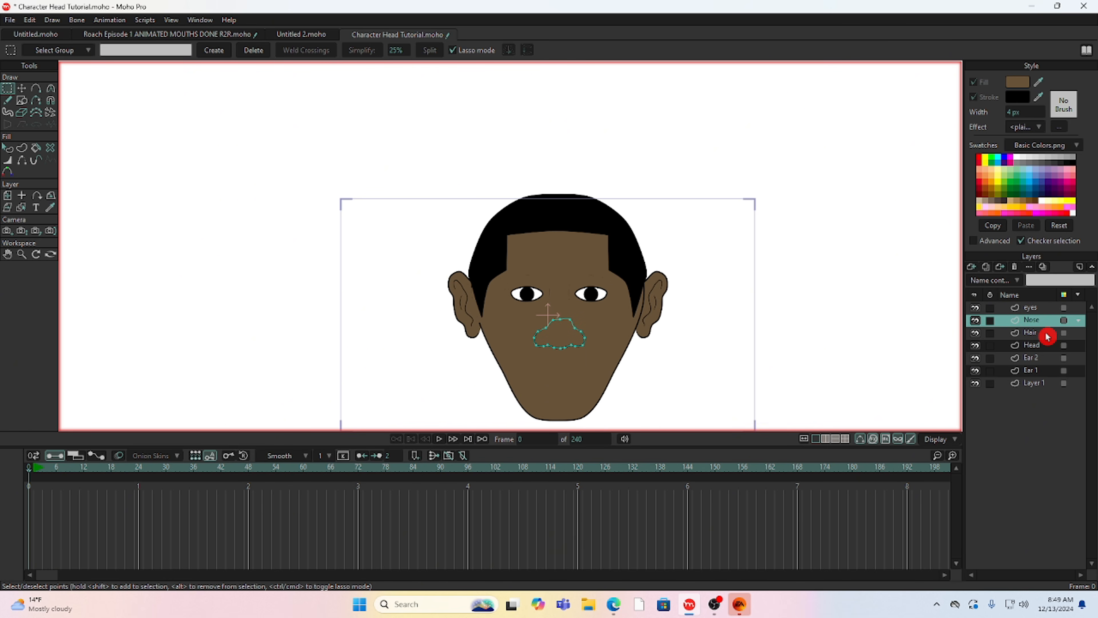
click(1047, 308)
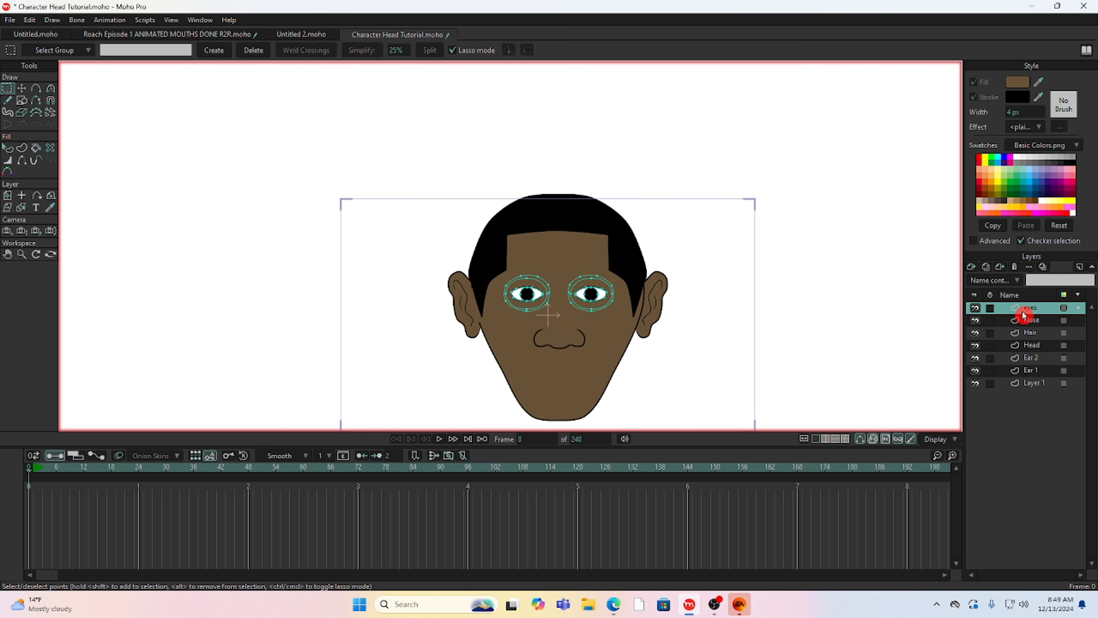
click(973, 267)
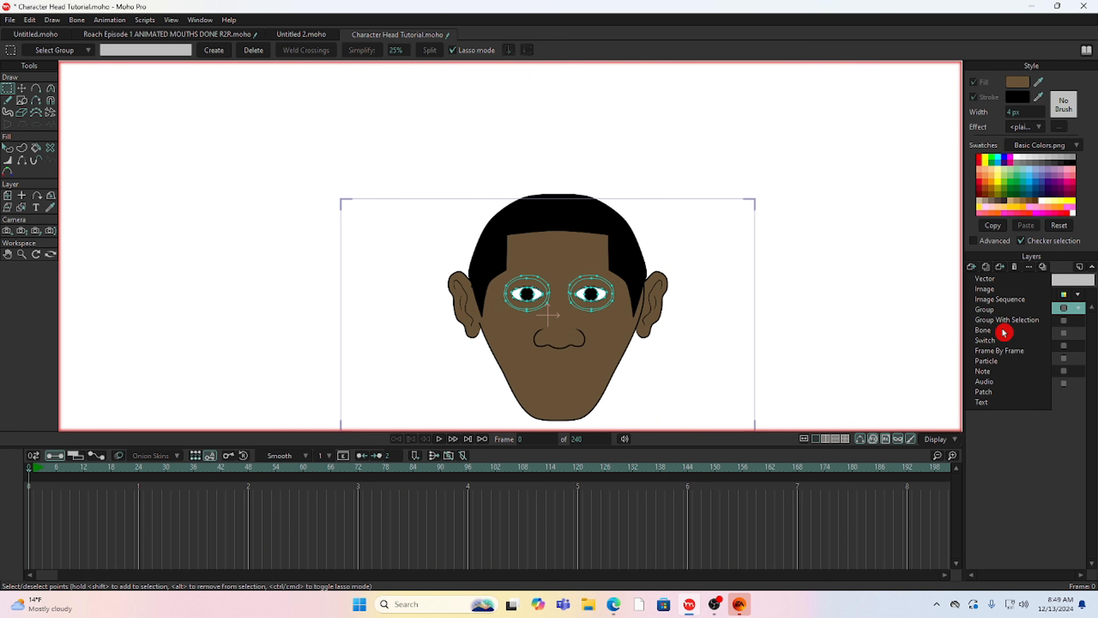
click(1004, 333)
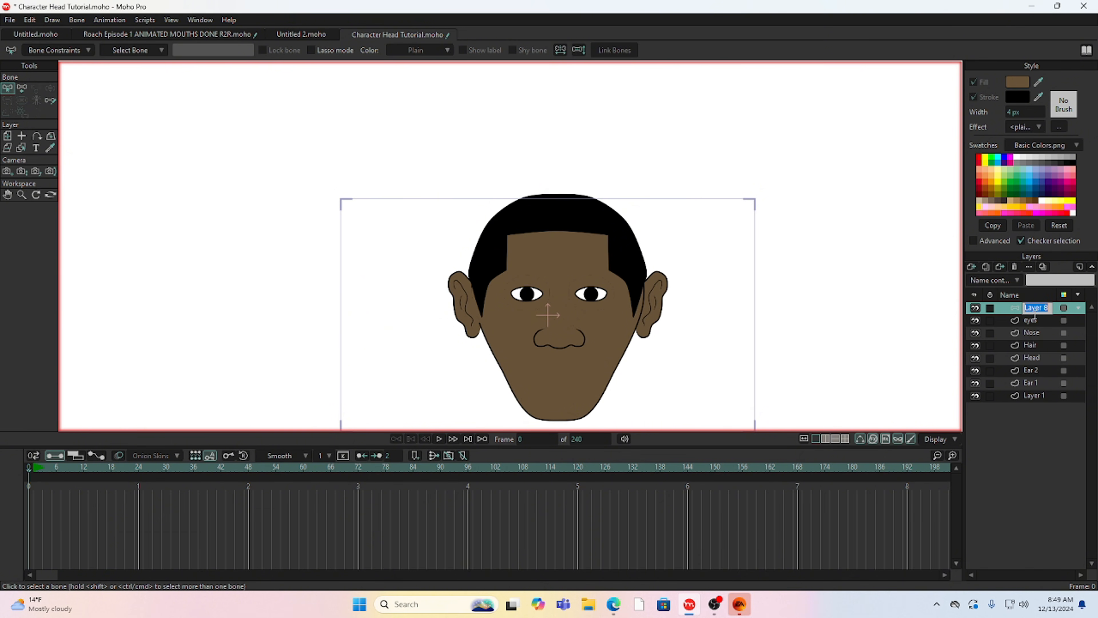
text(Head)
click(1034, 319)
Select all the drawing layers from eyes down to Layer 1 and place them inside the Head bone layer
click(1031, 323)
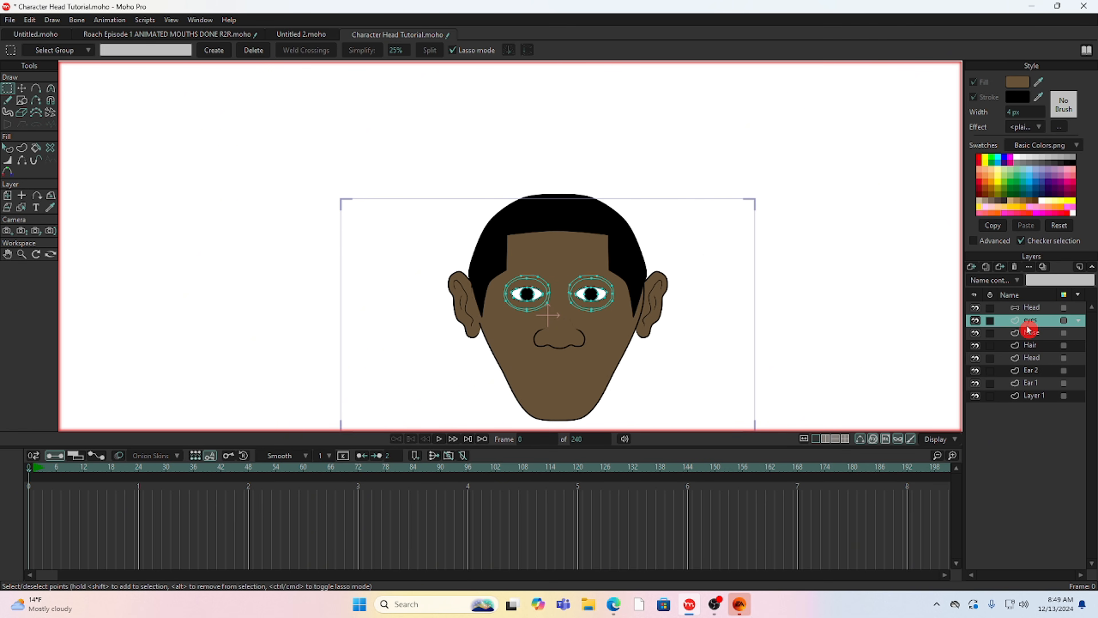
shift+click(1031, 332)
shift+click(1030, 345)
shift+click(1032, 357)
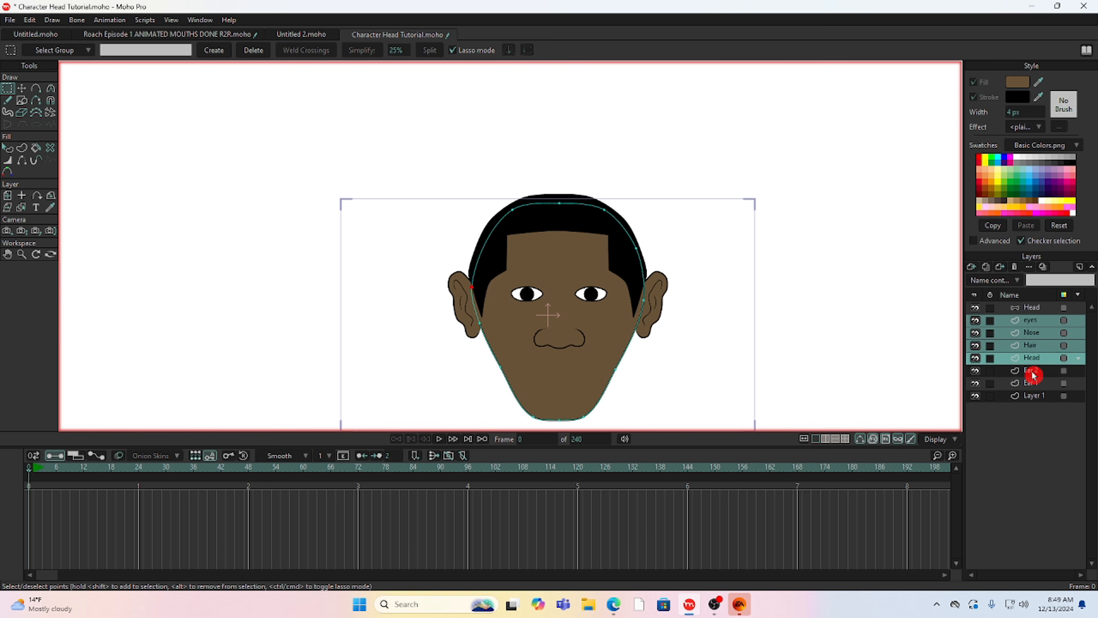
shift+click(1032, 373)
shift+click(1033, 383)
shift+click(1034, 395)
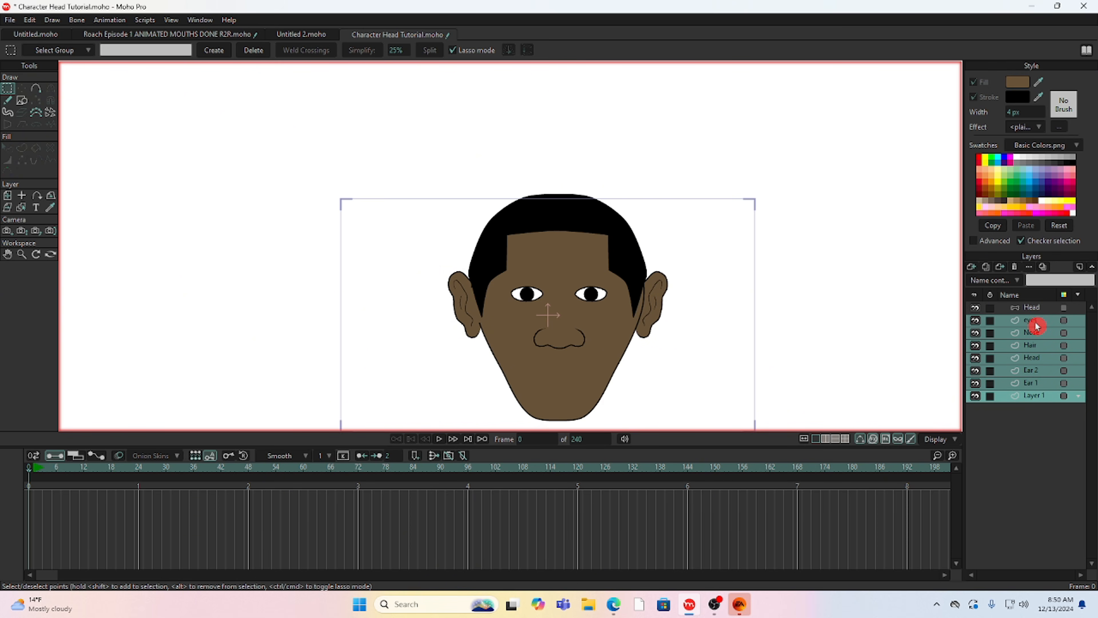
drag(1037, 325, 1008, 311)
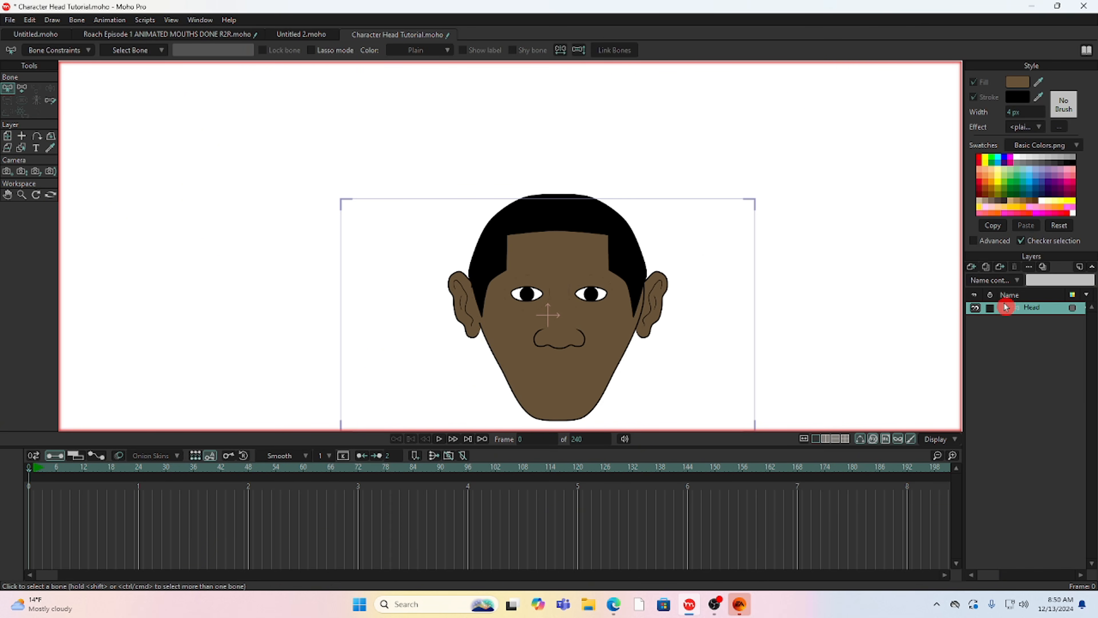
Draw an upright bone in the empty space beside the head and set its bone strength to 0
scroll(643, 297, down, 2)
drag(643, 298, 630, 239)
scroll(609, 251, up, 4)
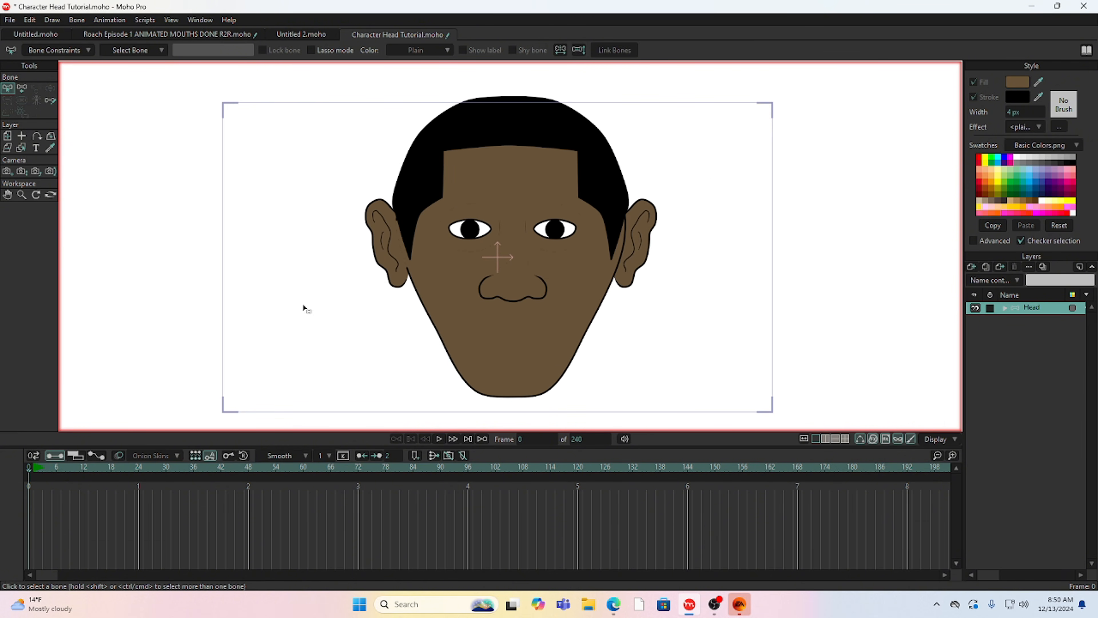
click(23, 93)
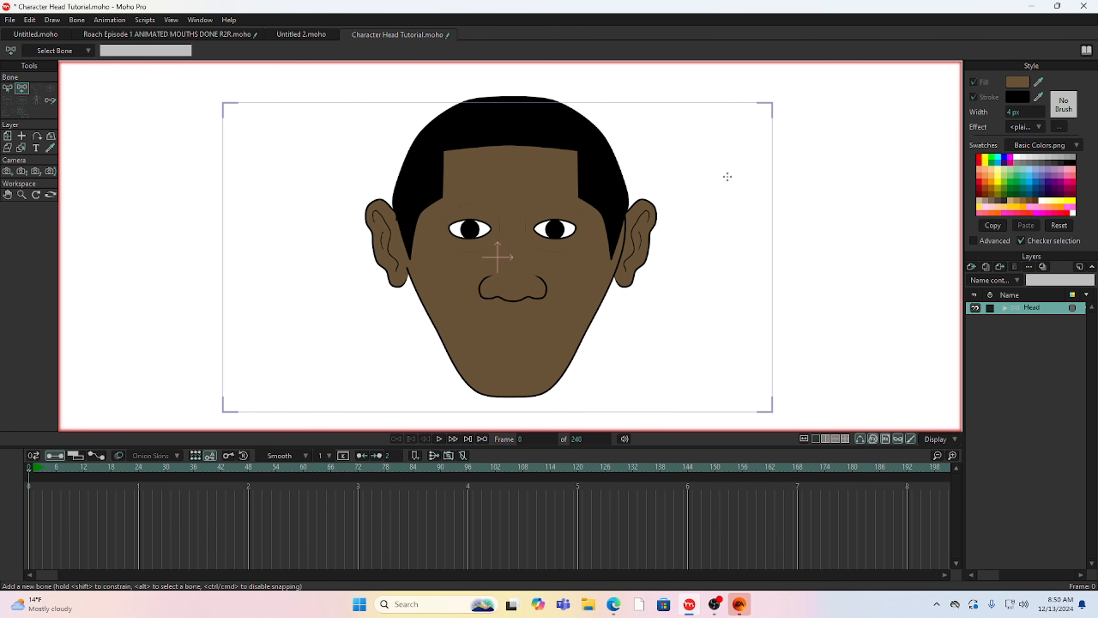
drag(710, 221, 709, 134)
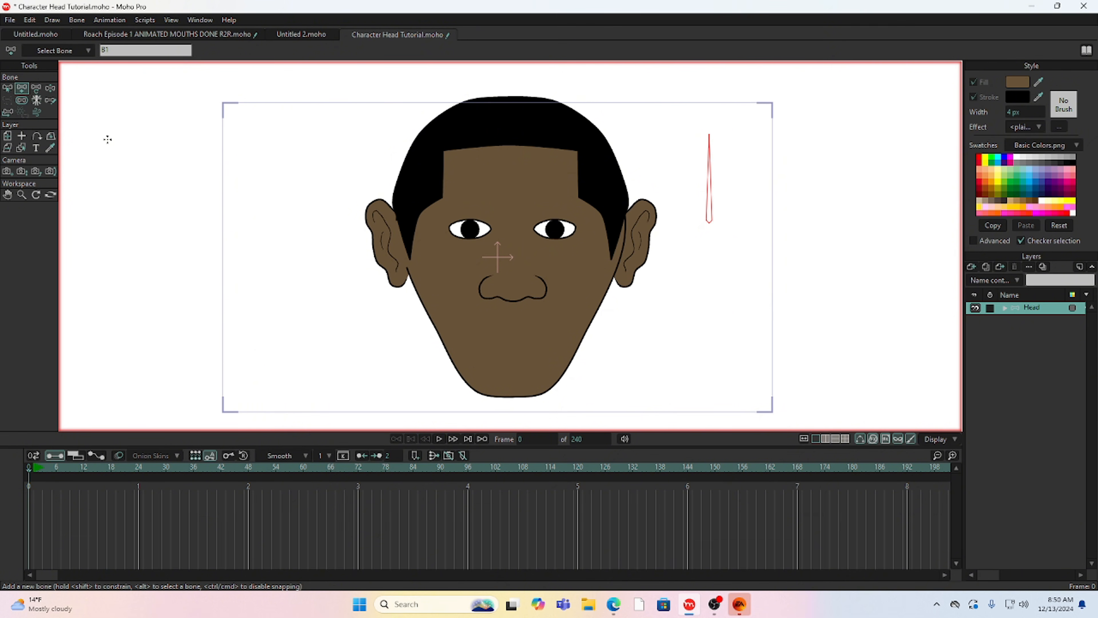
click(22, 100)
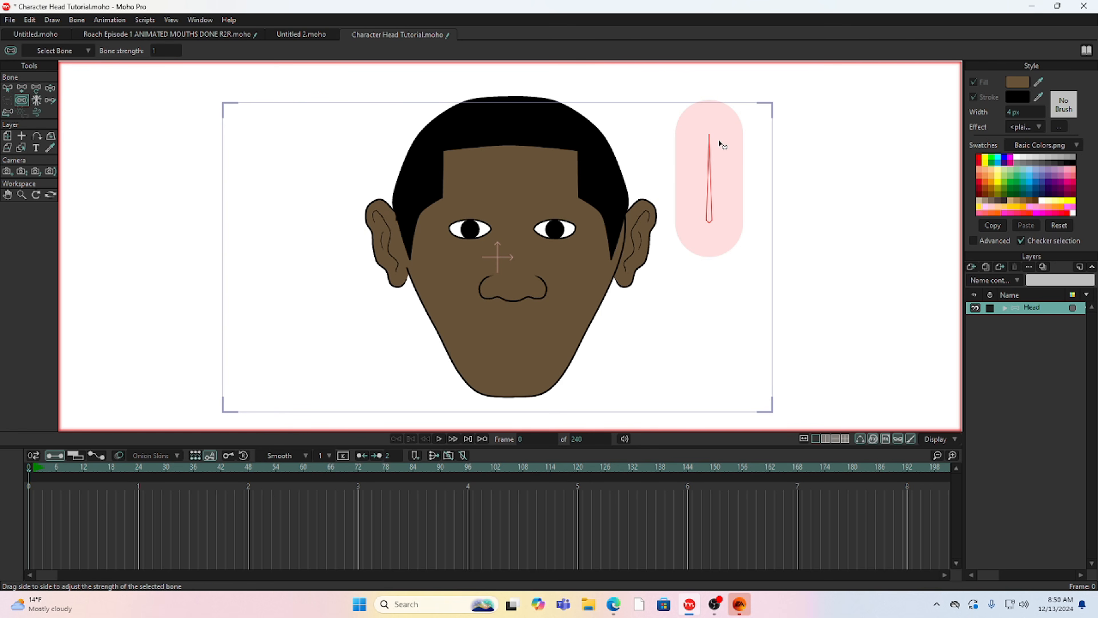
drag(726, 139, 98, 265)
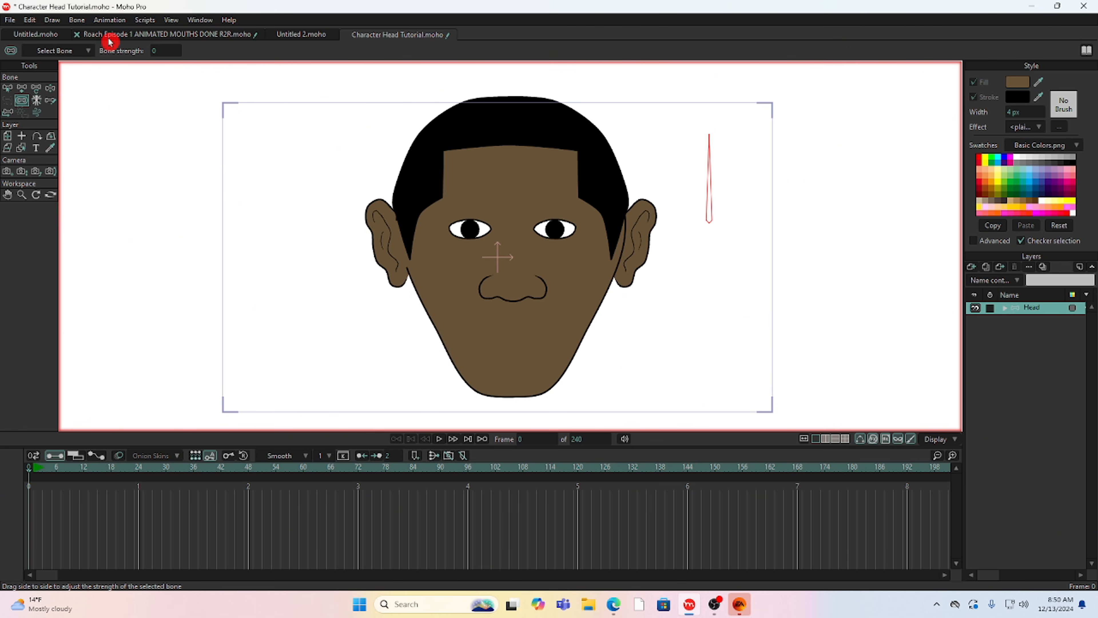
Name the bone Wide Blink and enable its angle constraints with limits of -70° and 70°
click(8, 89)
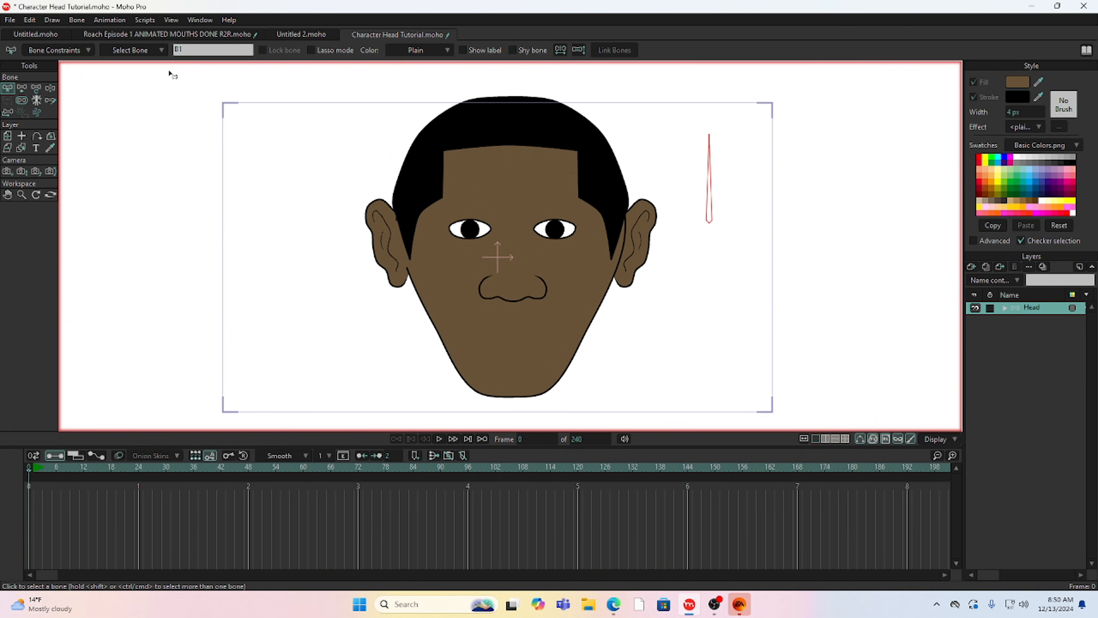
click(193, 56)
text(Wide Blink)
click(81, 57)
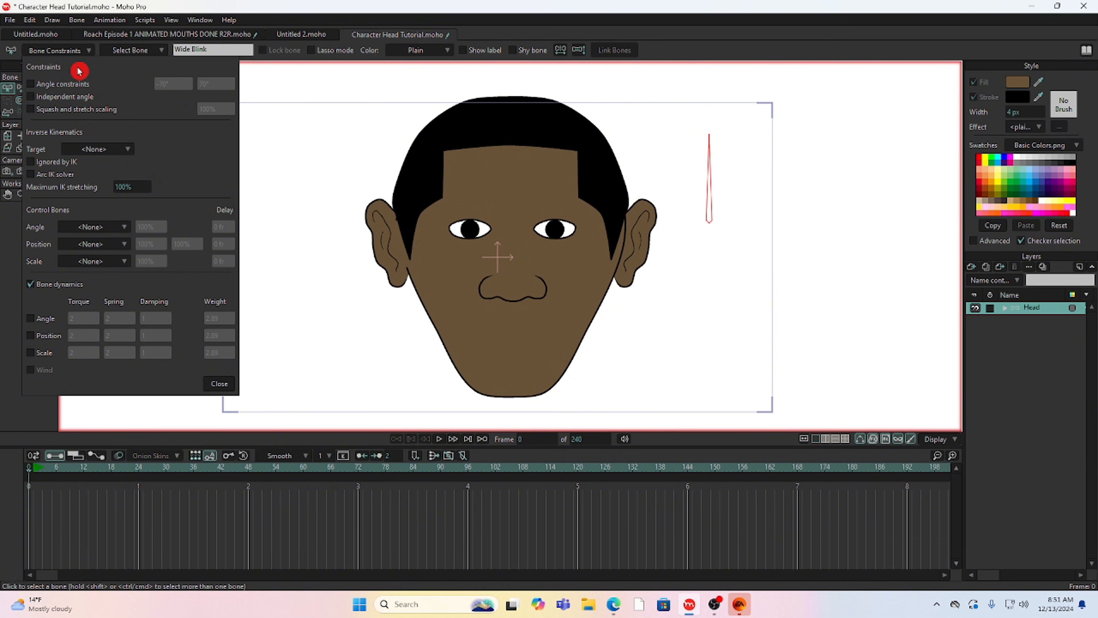
click(31, 83)
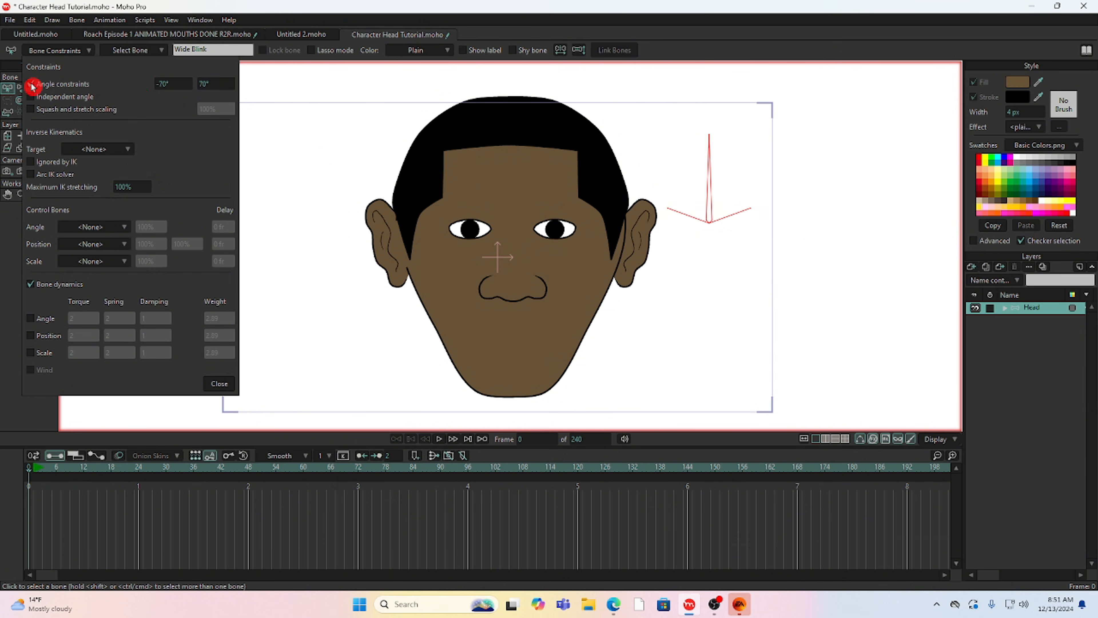
click(203, 87)
click(206, 389)
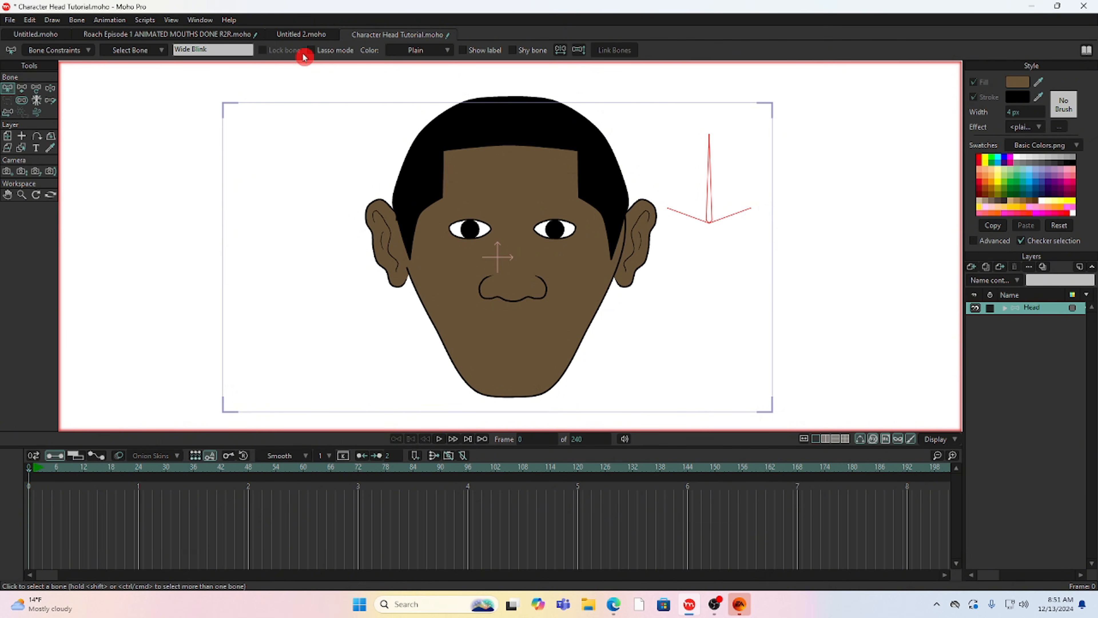
Color the Wide Blink bone green and show its label
click(406, 50)
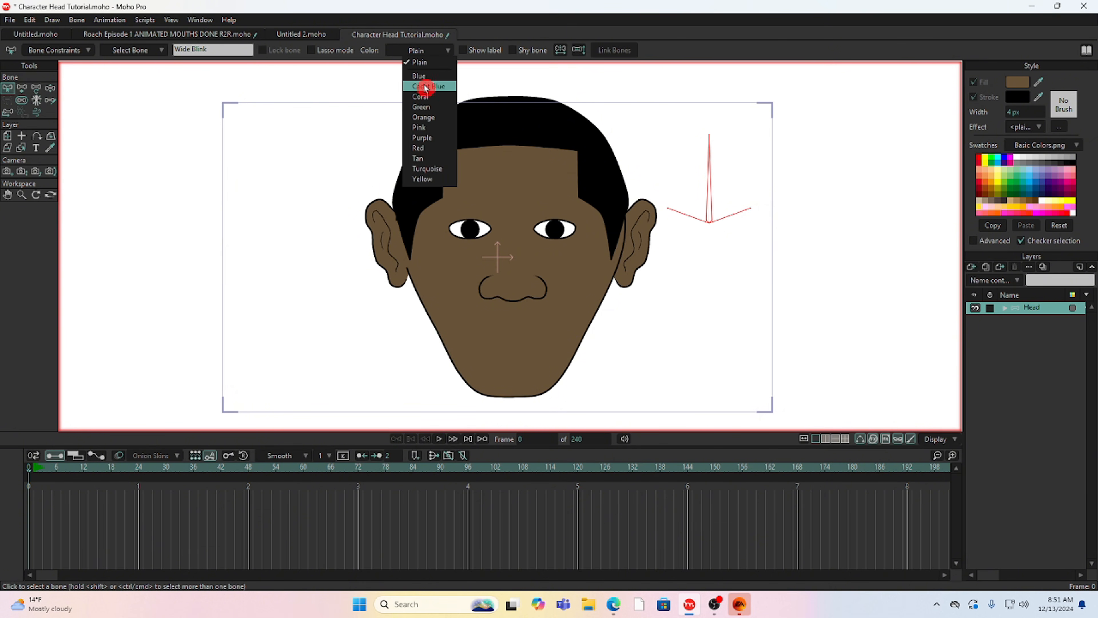
click(429, 108)
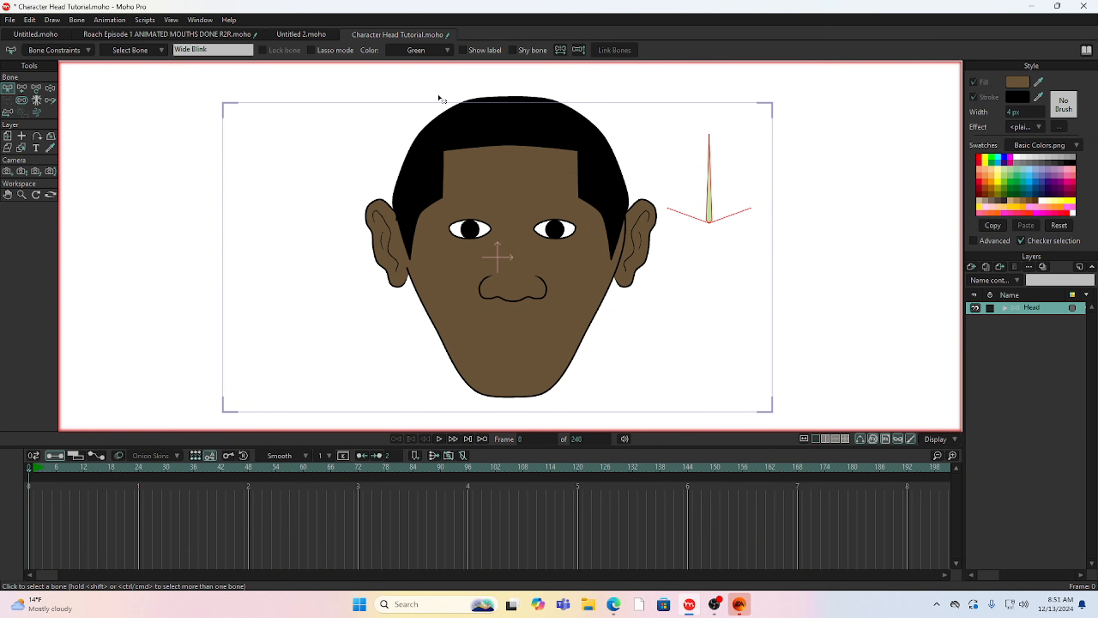
click(479, 55)
Display the Actions window beside the bone and create a new action named Wide Blink
click(199, 21)
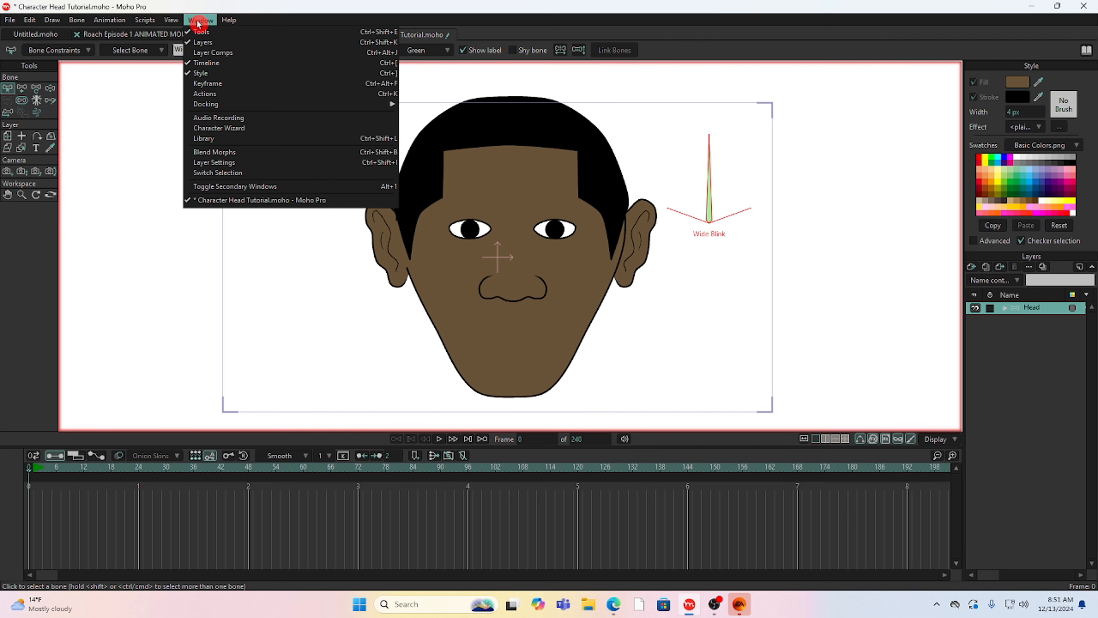
click(223, 94)
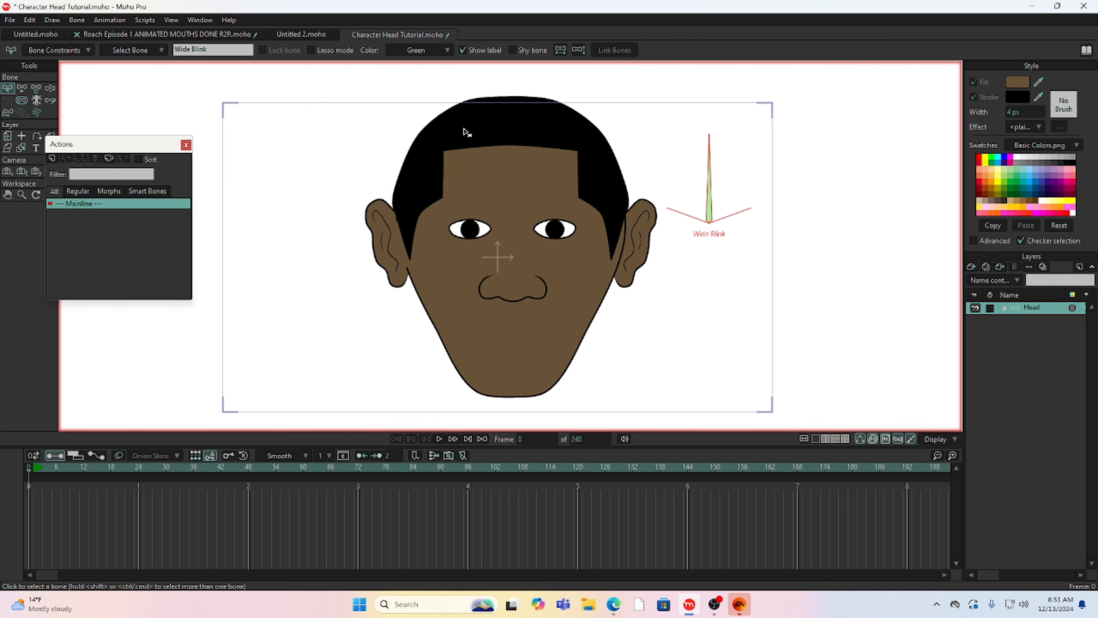
click(132, 152)
drag(133, 153, 882, 114)
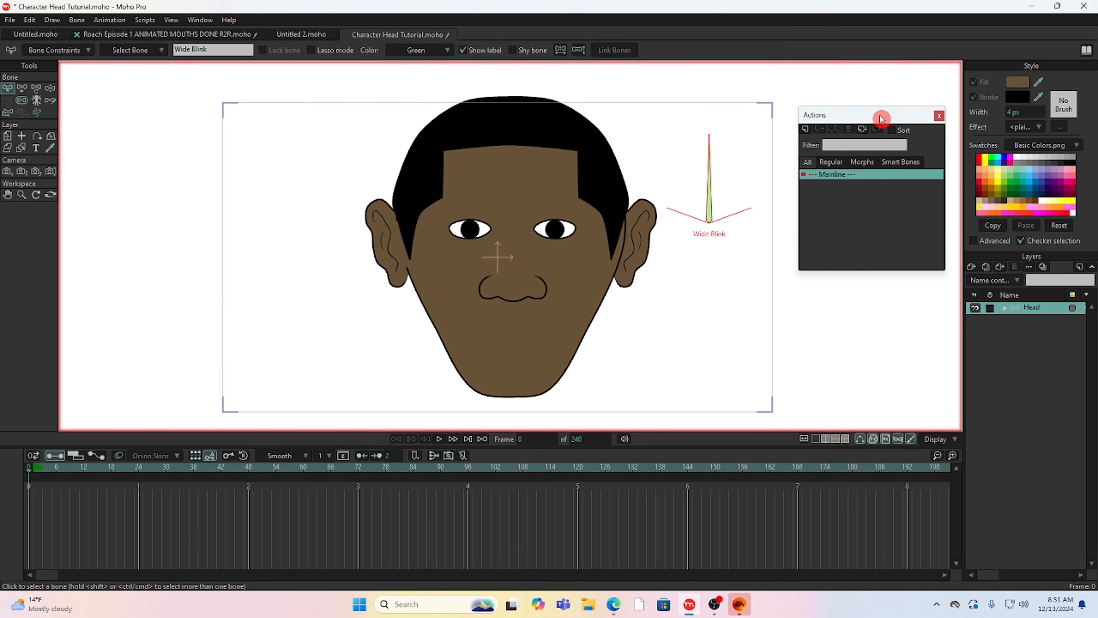
click(807, 131)
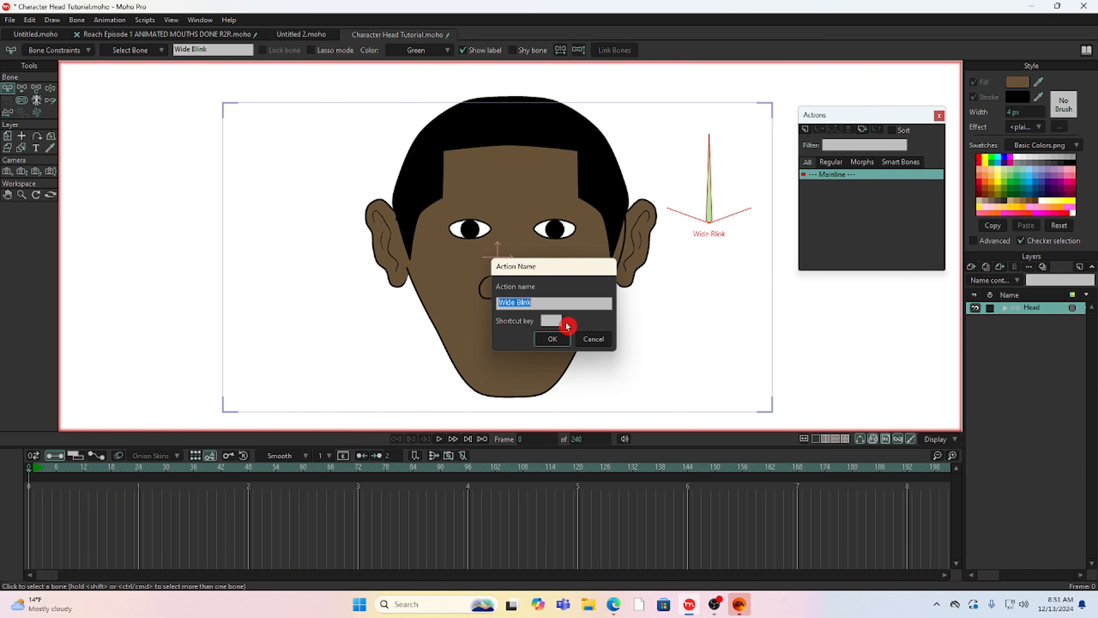
click(553, 338)
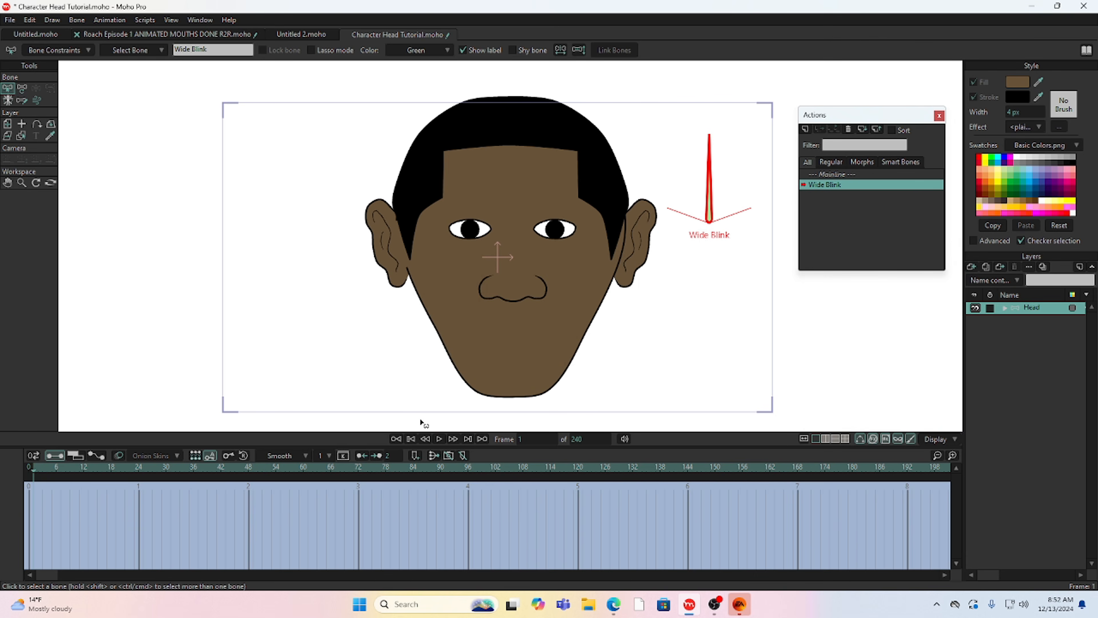
At frame 72 of the Wide Blink action, rotate the Wide Blink bone toward the head to its 160° limit
click(359, 468)
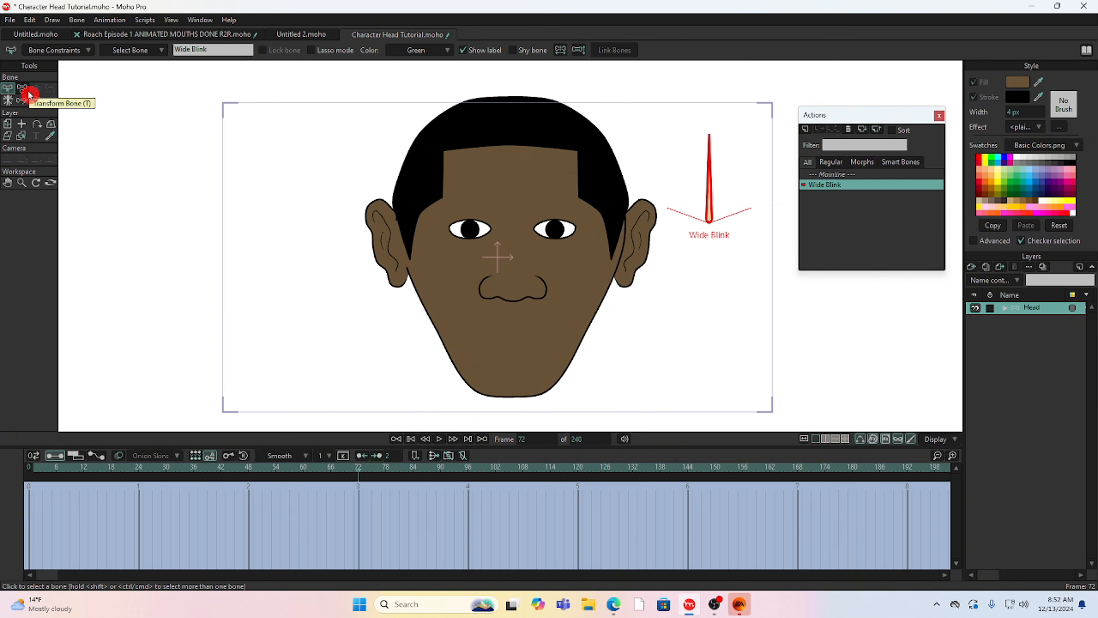
click(143, 468)
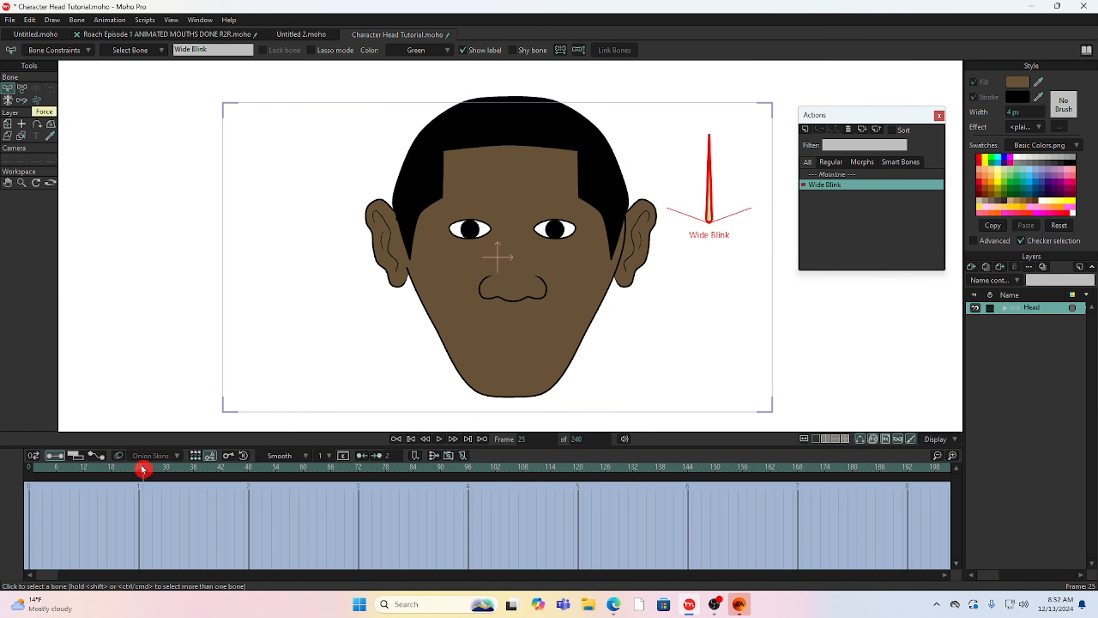
click(382, 469)
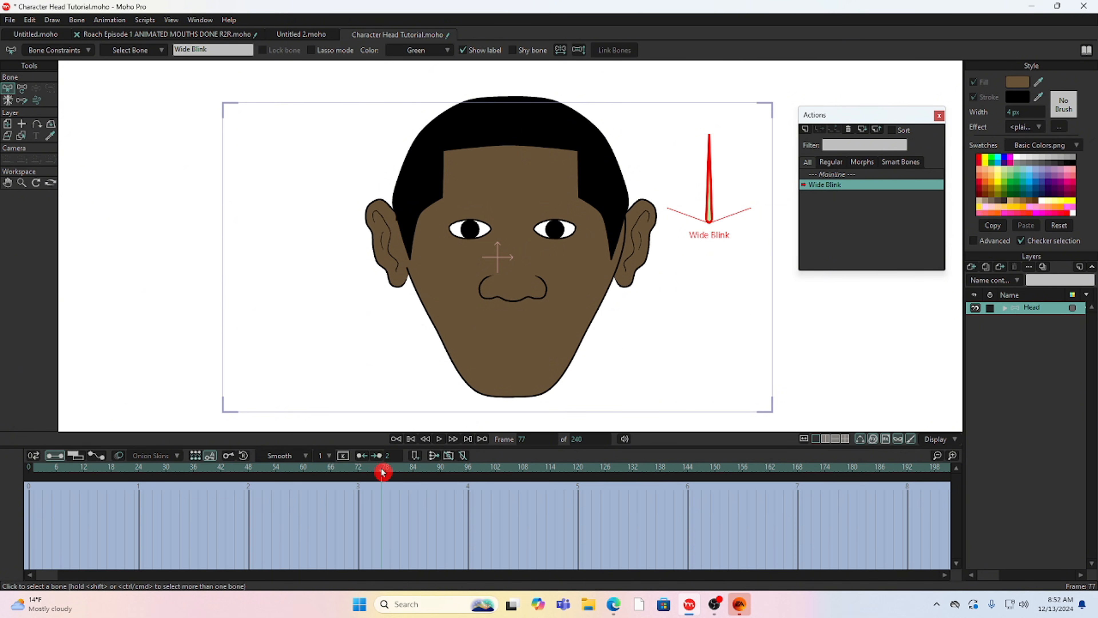
click(360, 470)
click(22, 90)
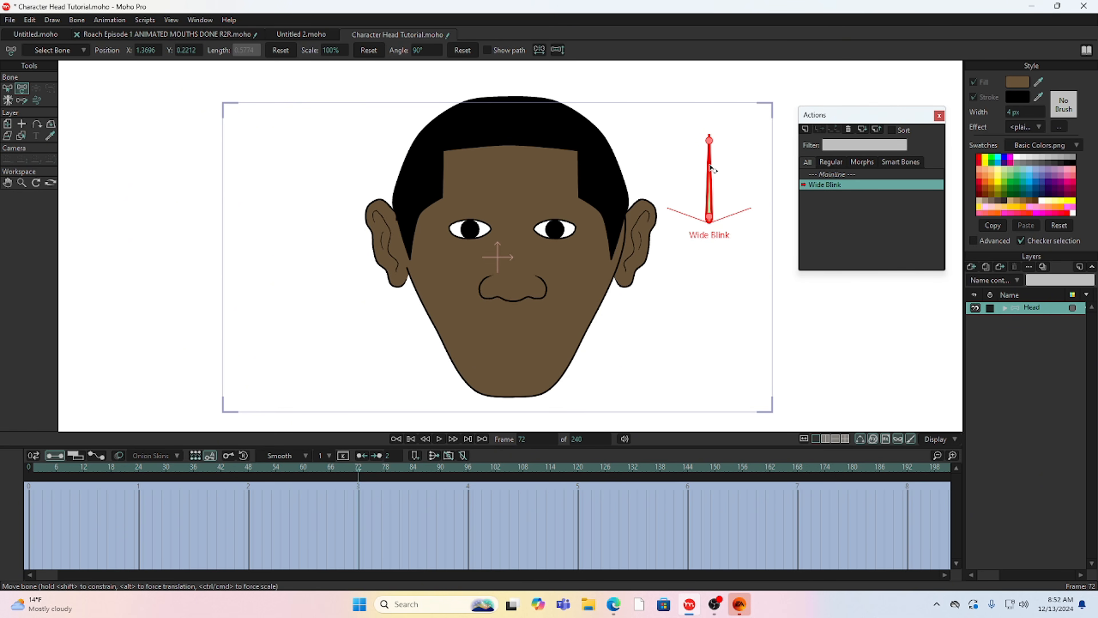
drag(711, 169, 364, 265)
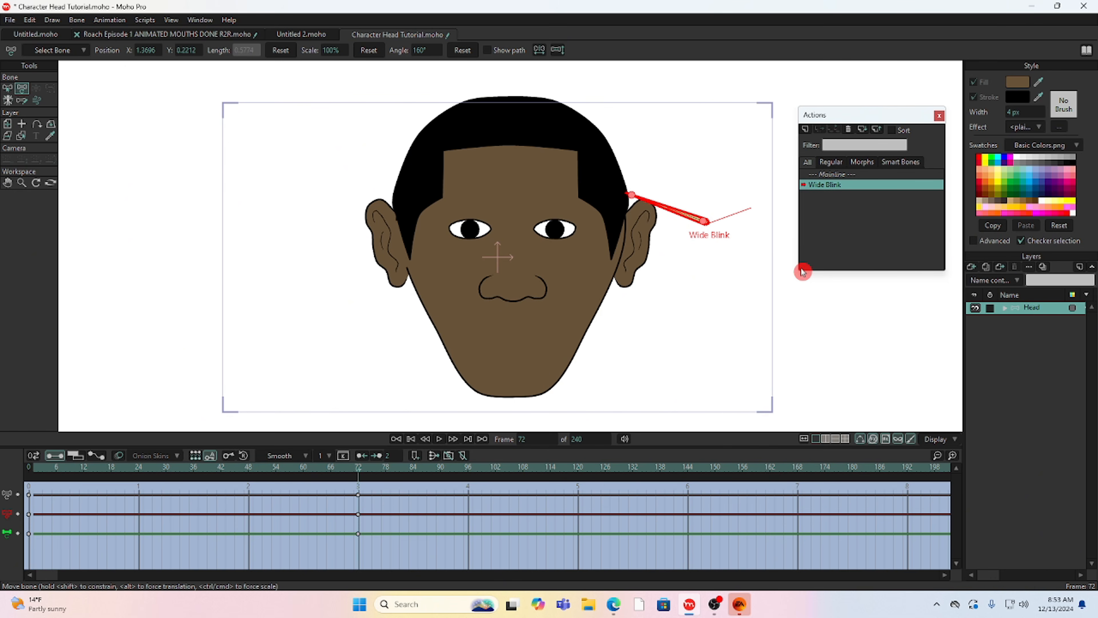
Expand the Head bone layer and select its eyes layer for transforming points
click(1005, 311)
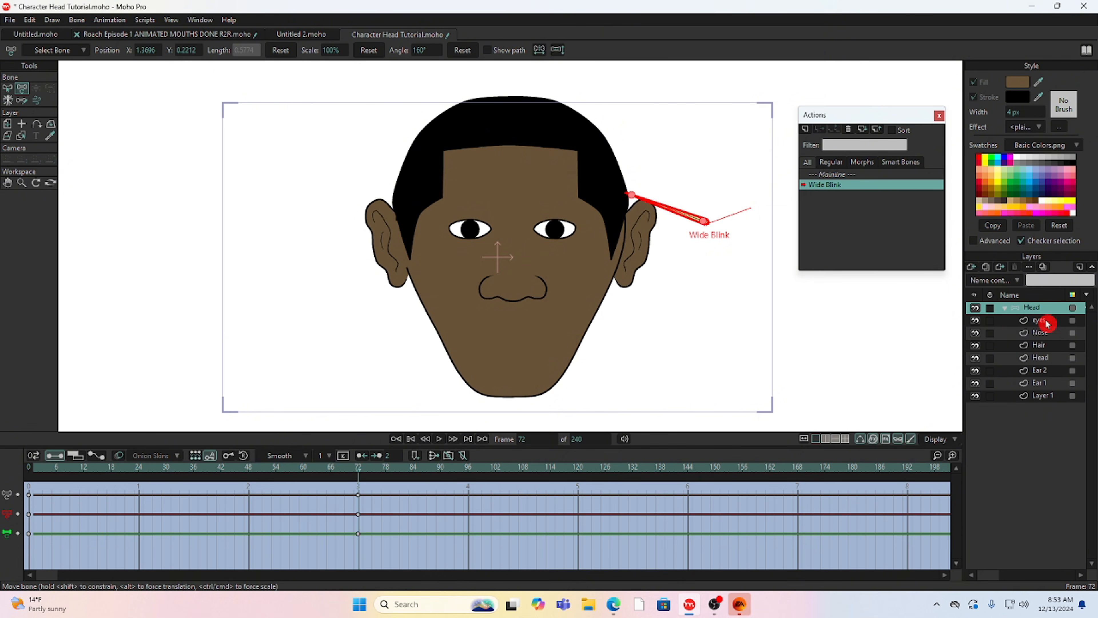
click(1046, 323)
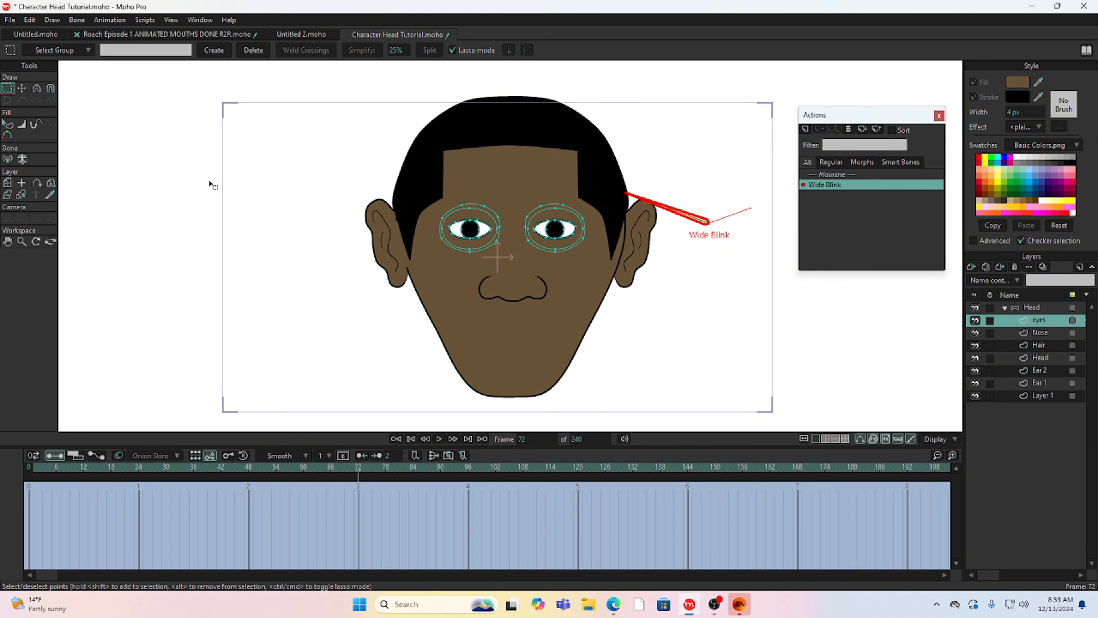
click(22, 89)
scroll(487, 218, up, 3)
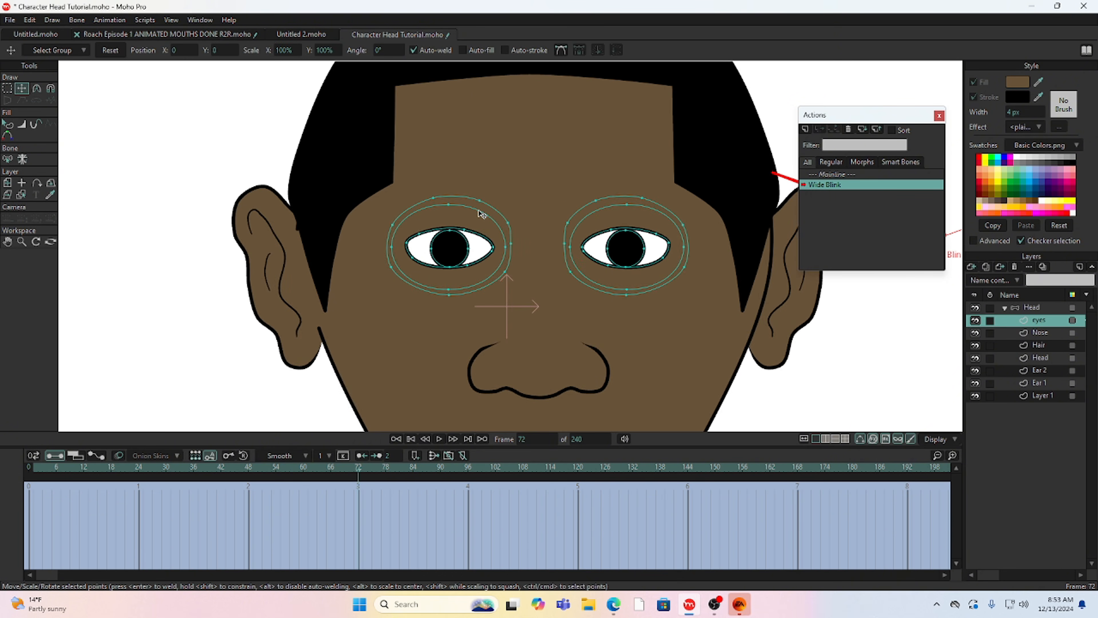
click(7, 88)
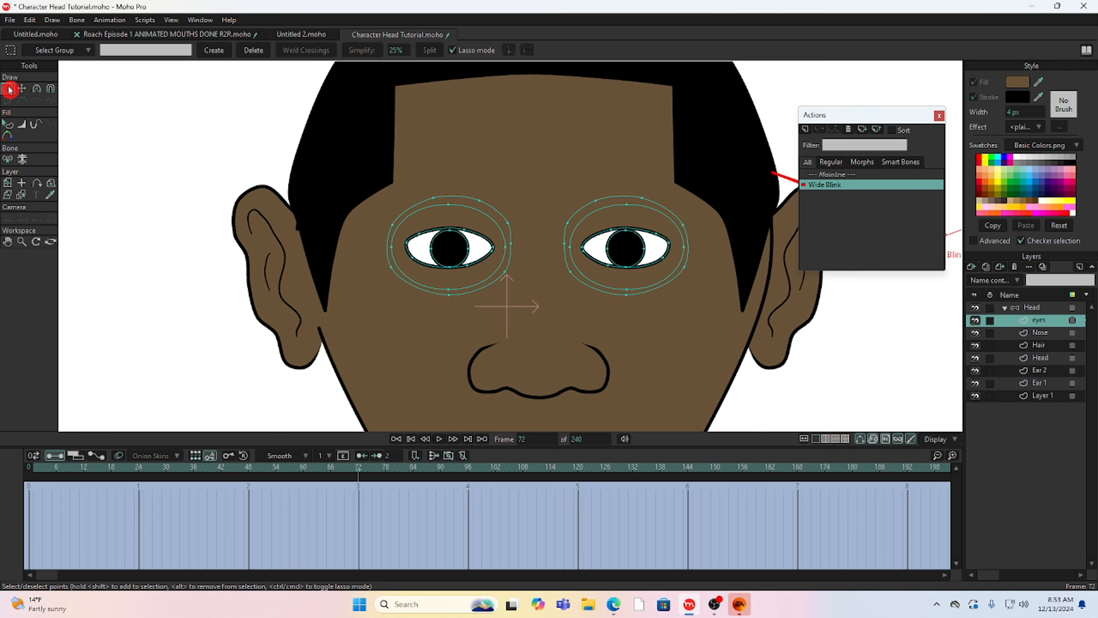
mouse_move(432, 203)
mouse_down()
mouse_move(471, 182)
mouse_move(449, 324)
mouse_move(470, 152)
mouse_move(432, 181)
mouse_up()
mouse_move(453, 219)
mouse_down()
mouse_move(417, 219)
mouse_move(405, 230)
mouse_move(408, 265)
mouse_move(479, 272)
mouse_move(500, 250)
mouse_move(458, 215)
mouse_move(410, 223)
mouse_up()
click(22, 88)
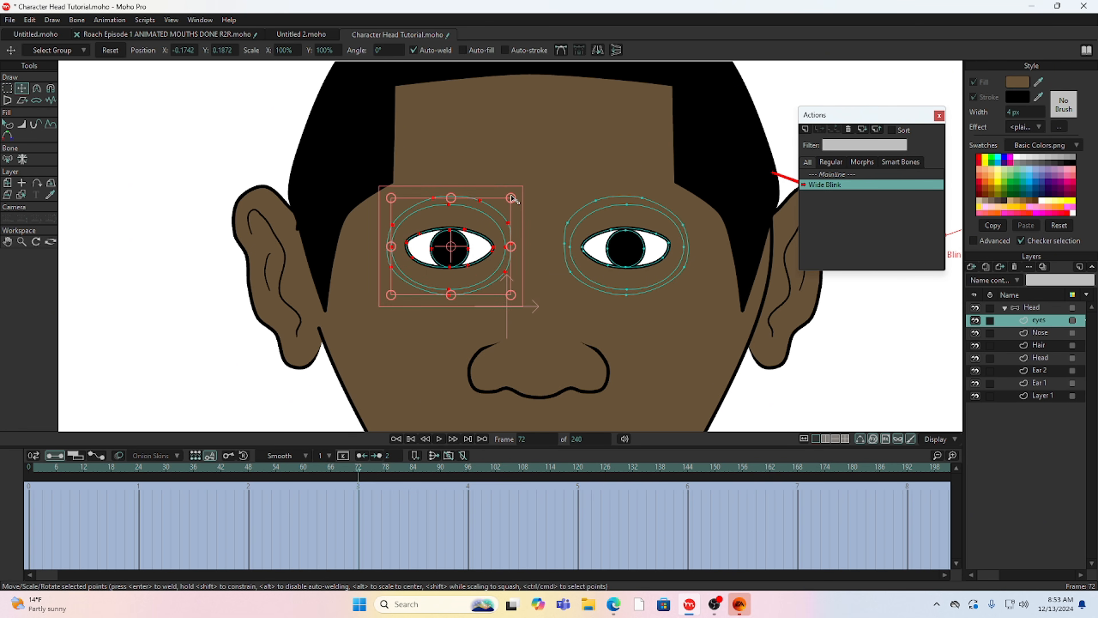
drag(519, 199, 525, 188)
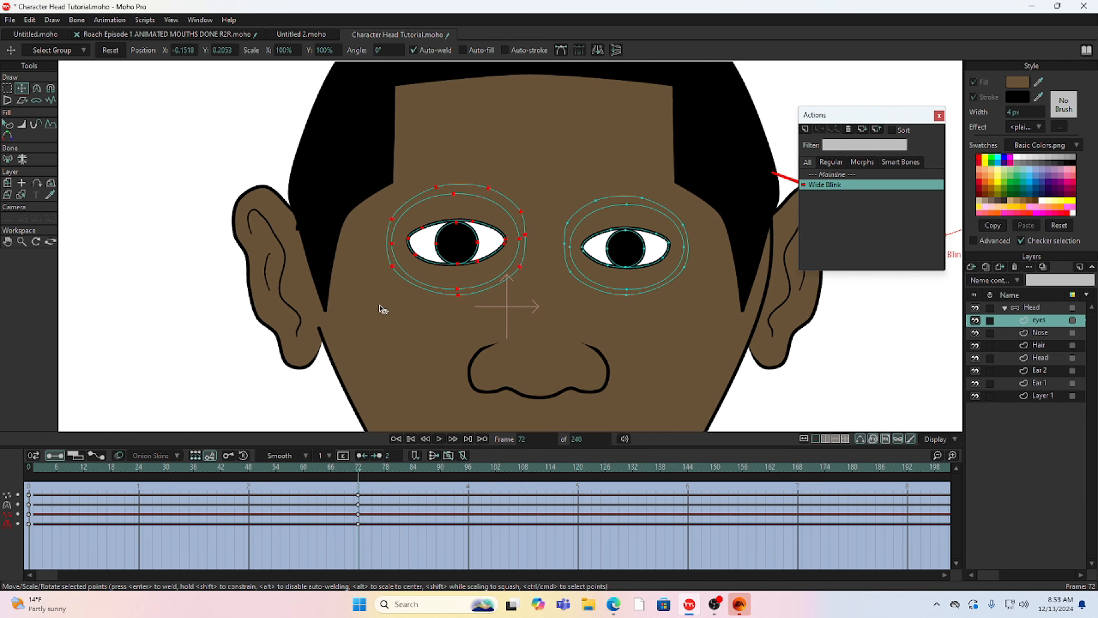
key(ctrl+z)
key(ctrl+z)
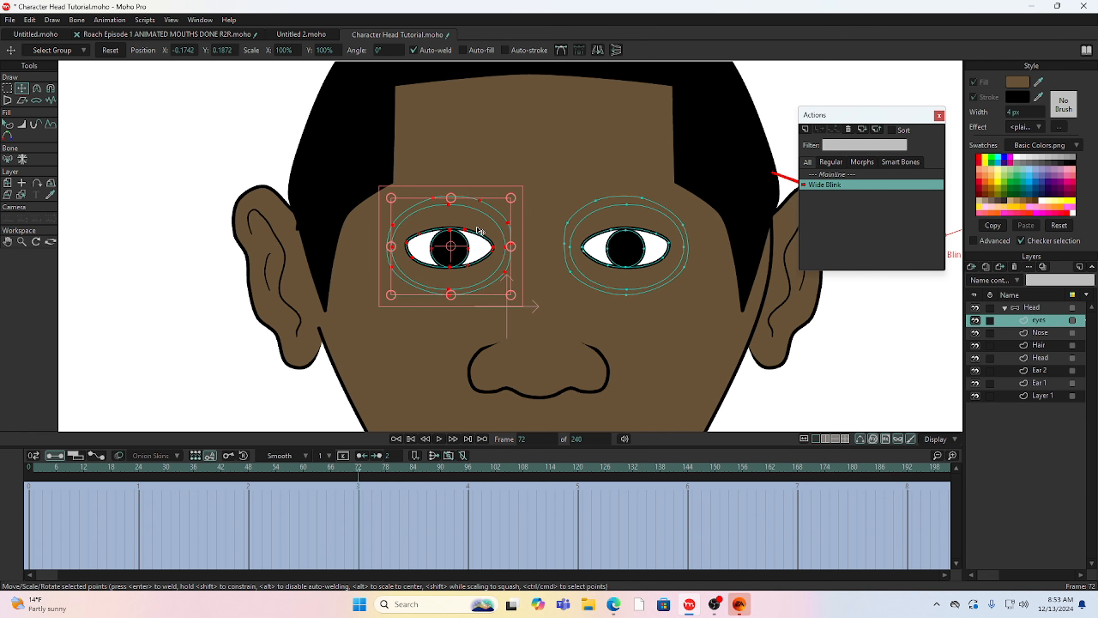
Select only the eyelid outline of the eye farther from the Wide Blink bone and scale it up around the pupil
click(8, 89)
click(12, 89)
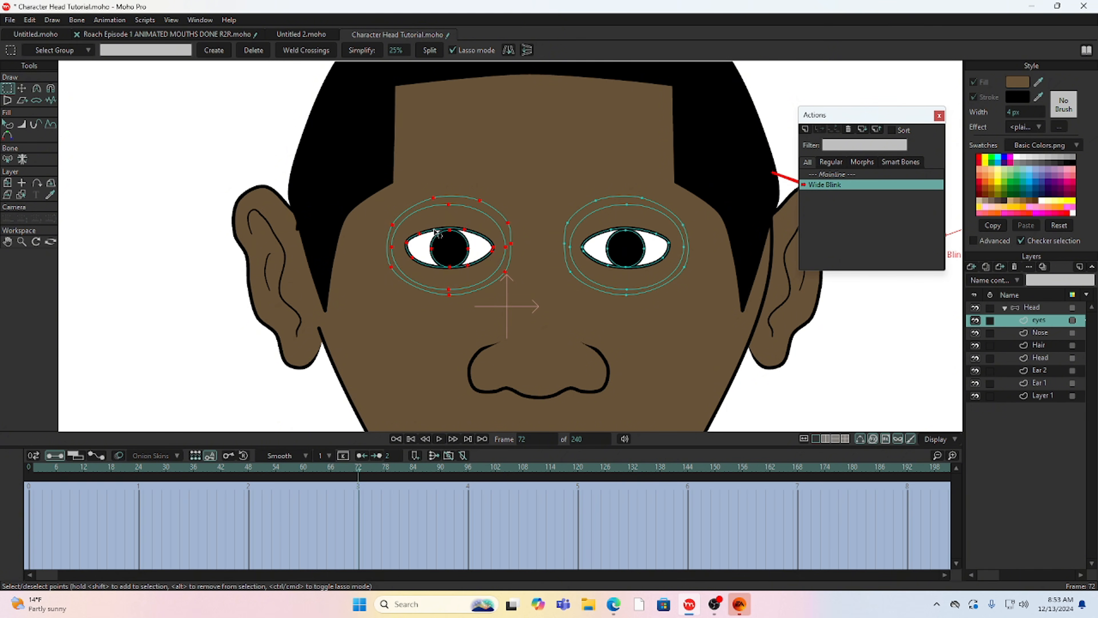
click(22, 88)
scroll(426, 242, up, 3)
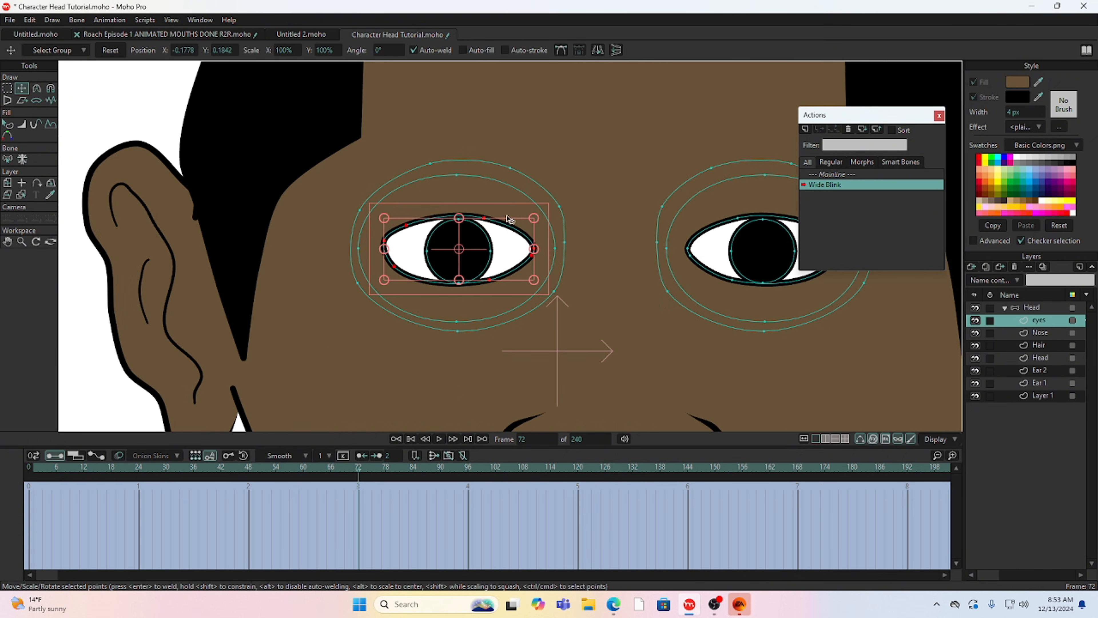
drag(534, 219, 550, 212)
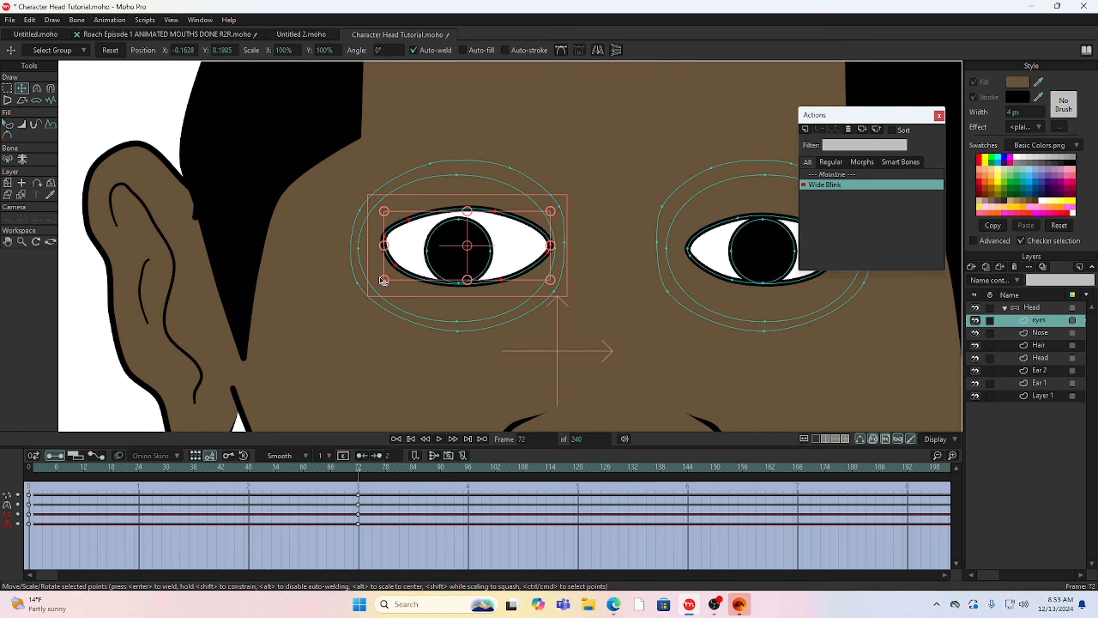
drag(383, 279, 367, 287)
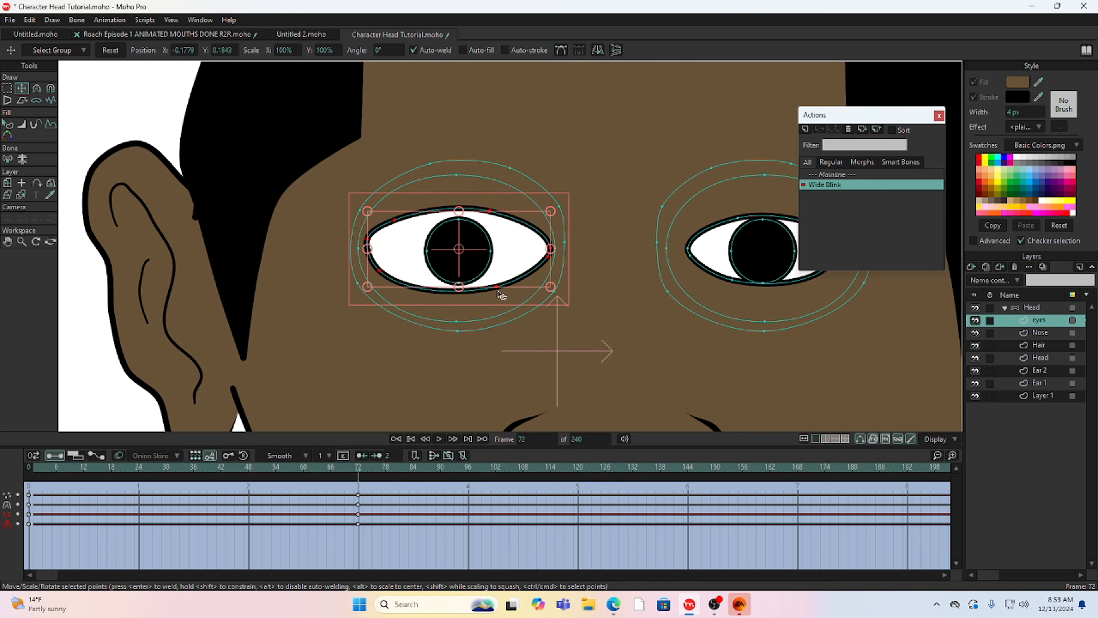
Pull the upper lid points of the enlarged eye upward and its lower lid points downward to open it wide
drag(499, 290, 498, 304)
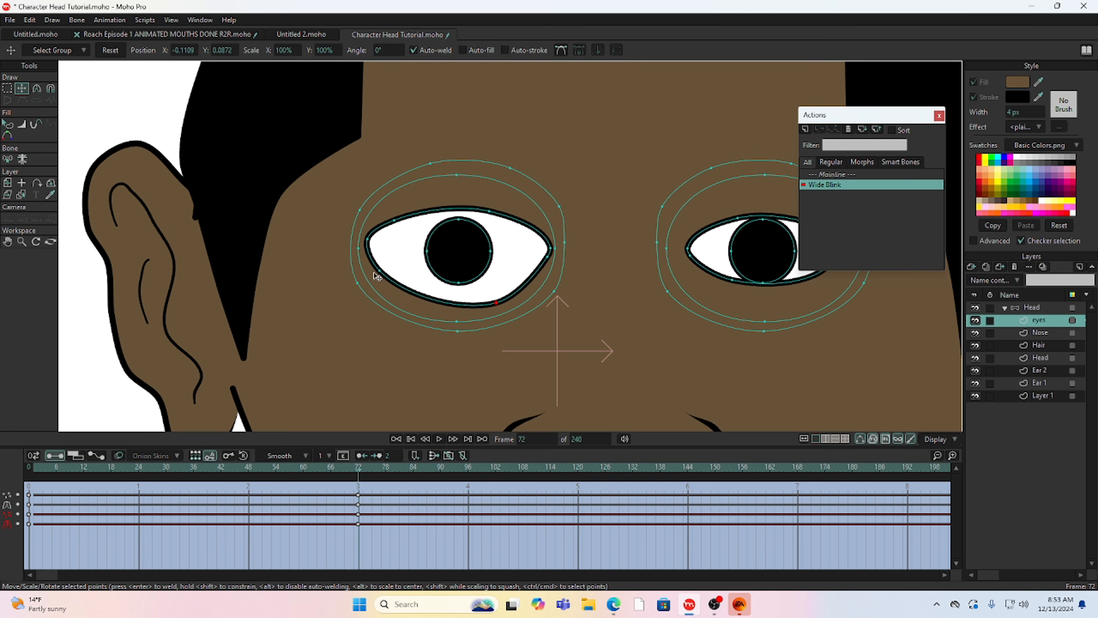
drag(490, 211, 491, 196)
drag(393, 222, 395, 207)
drag(548, 258, 548, 261)
Enlarge the eyelid outline of the eye nearer the bone and raise its upper lid points to match the other eye
drag(584, 269, 298, 326)
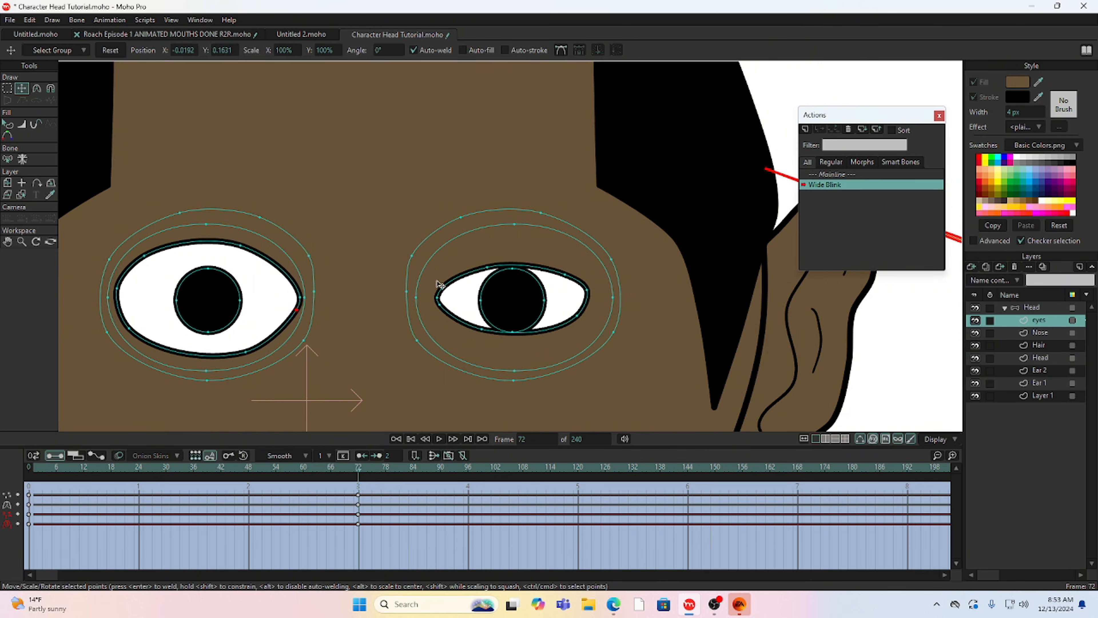
double_click(473, 275)
drag(579, 331, 605, 336)
drag(437, 267, 473, 250)
click(484, 261)
drag(578, 270, 578, 258)
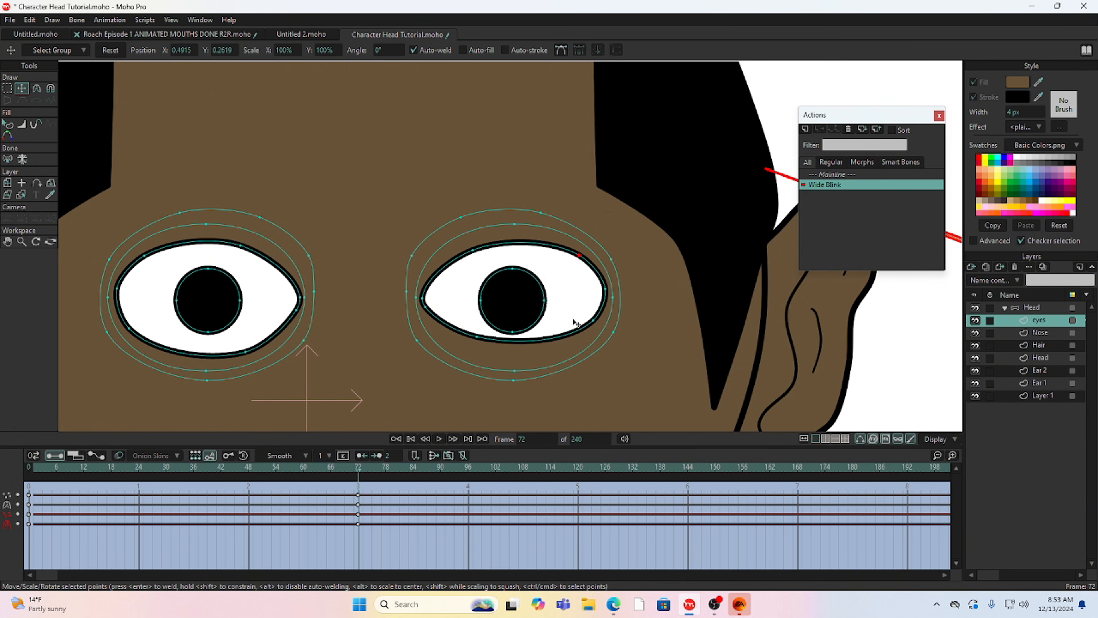
Lower the bottom lid points of the eye nearer the bone to match the other wide-open eye
drag(593, 322, 592, 327)
drag(476, 339, 476, 354)
drag(425, 307, 426, 316)
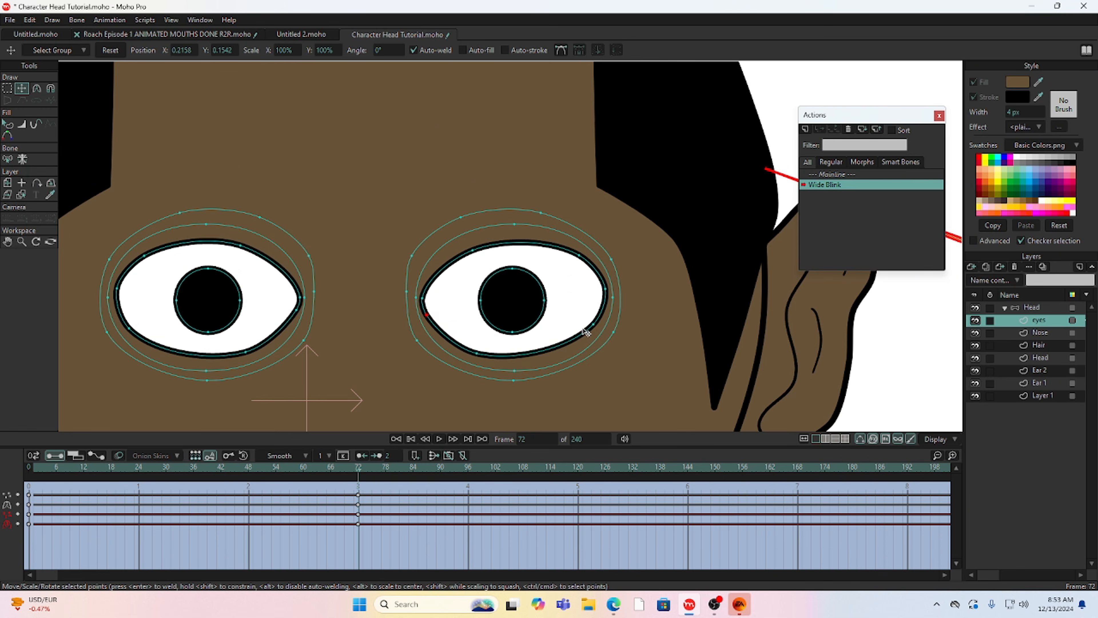
drag(593, 324, 594, 332)
Select the Head bone layer and return from the Wide Blink action to the Mainline
scroll(476, 236, down, 5)
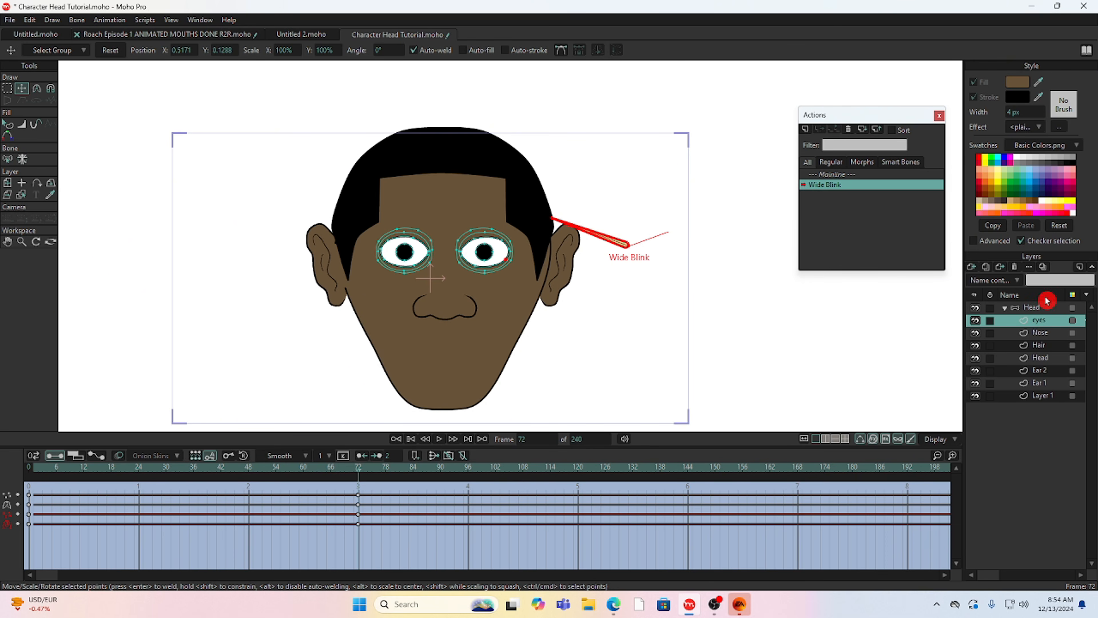
click(1042, 309)
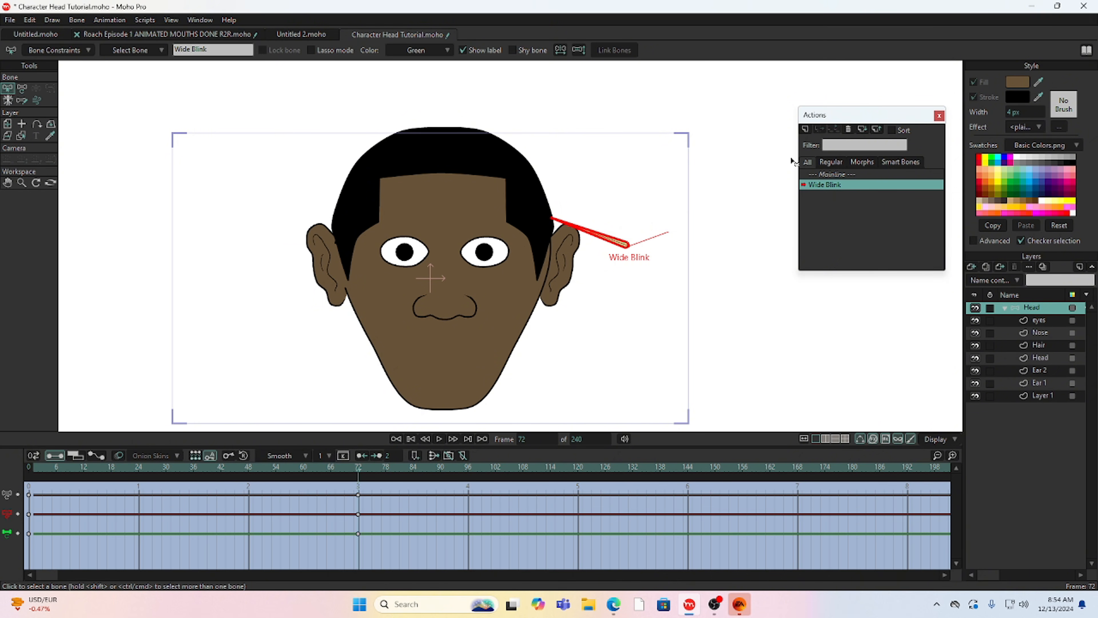
double_click(836, 175)
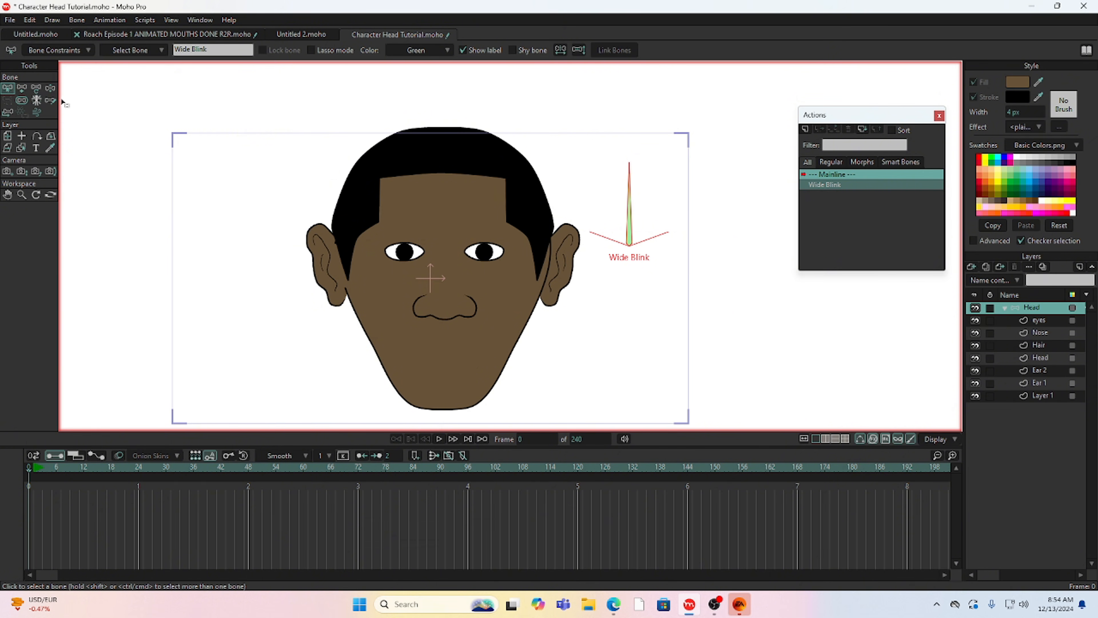
Test the smart bone with Manipulate Bones by swinging the Wide Blink bone toward the head and back
click(51, 91)
click(853, 219)
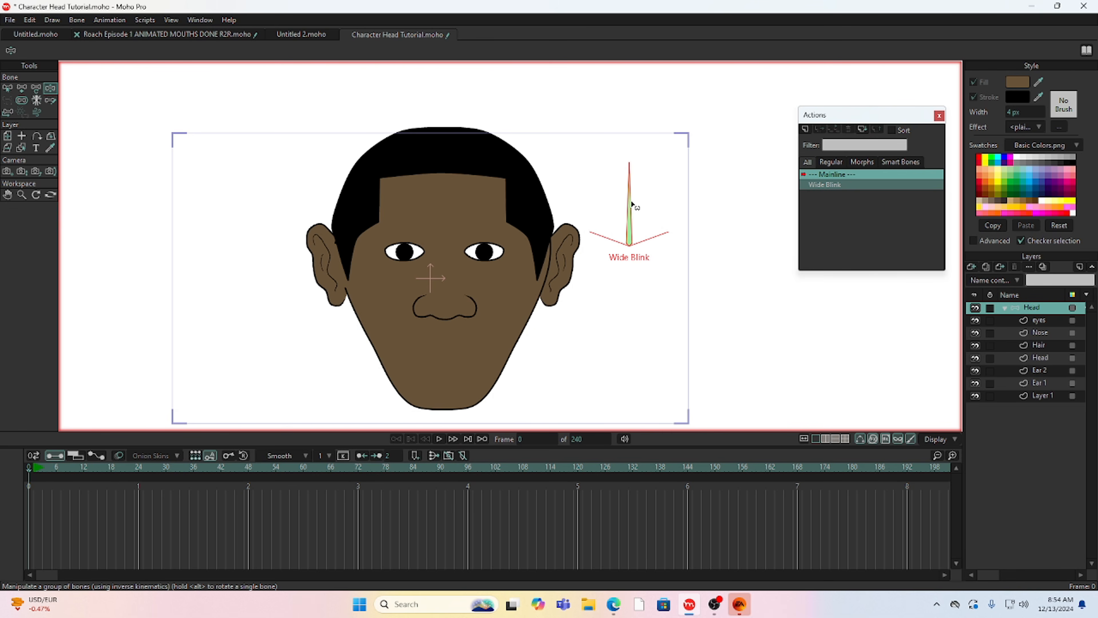
drag(632, 204, 554, 219)
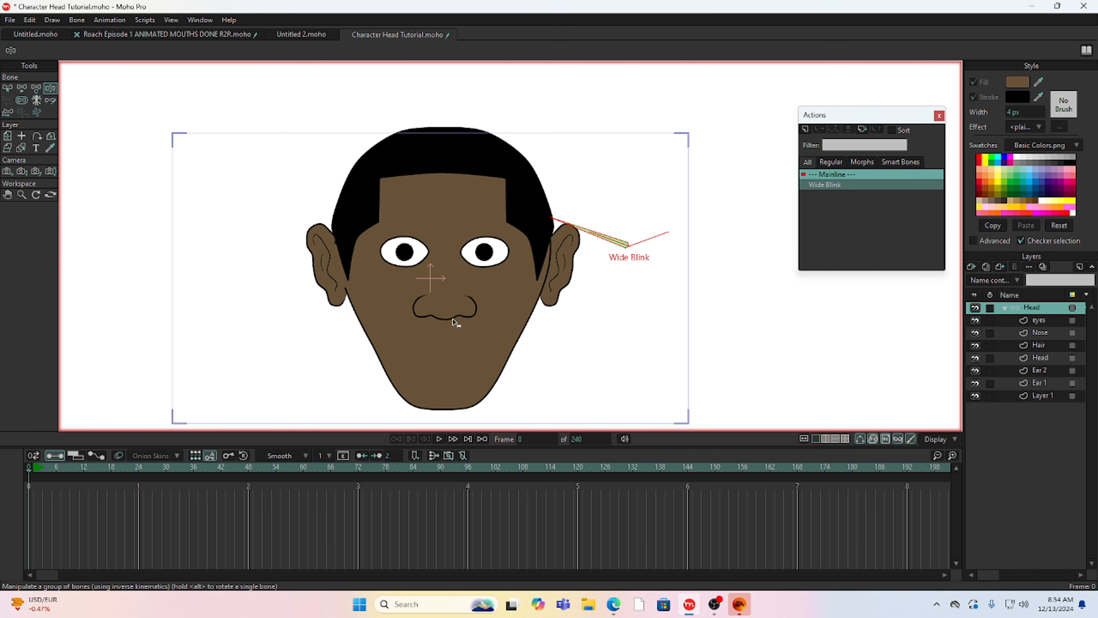
drag(452, 322, 530, 206)
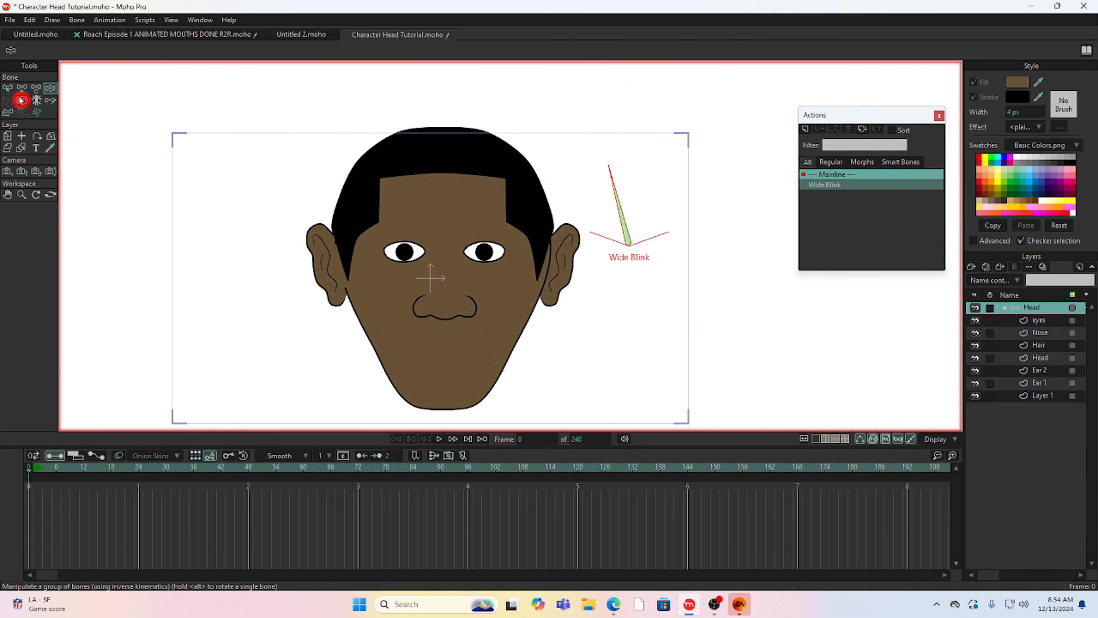
Create a second action for the Wide Blink bone named Wide Blink 2
click(8, 88)
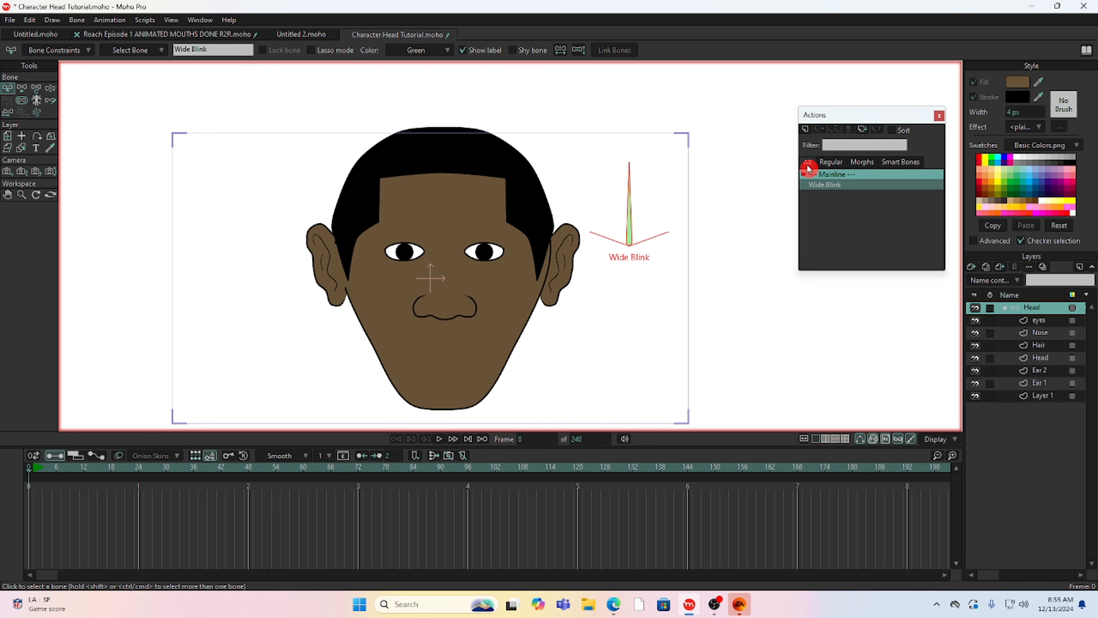
click(807, 131)
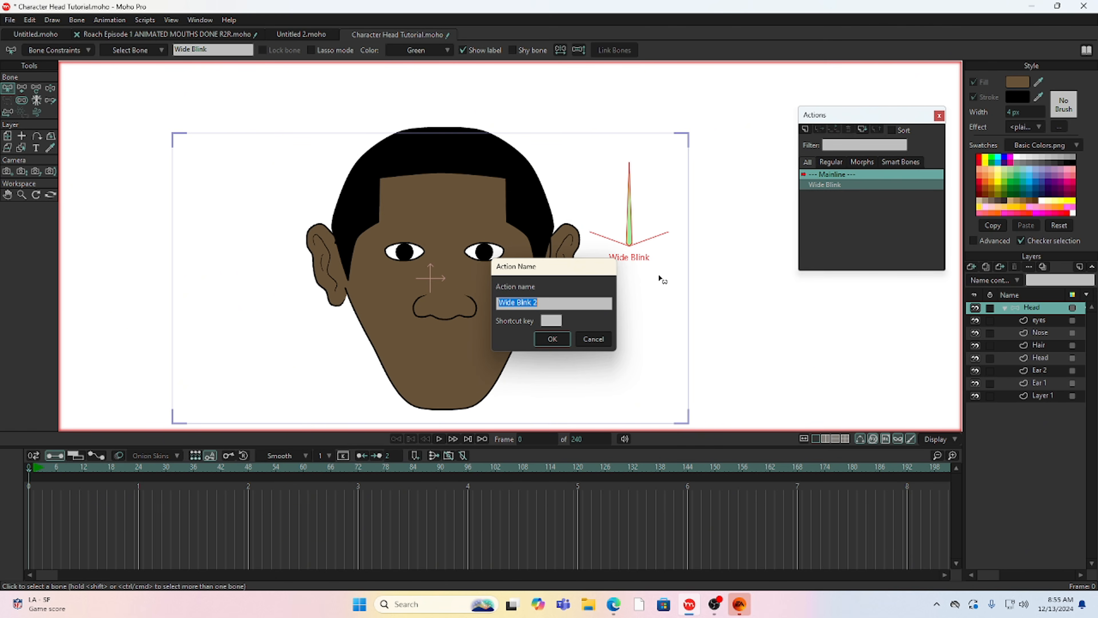
click(553, 343)
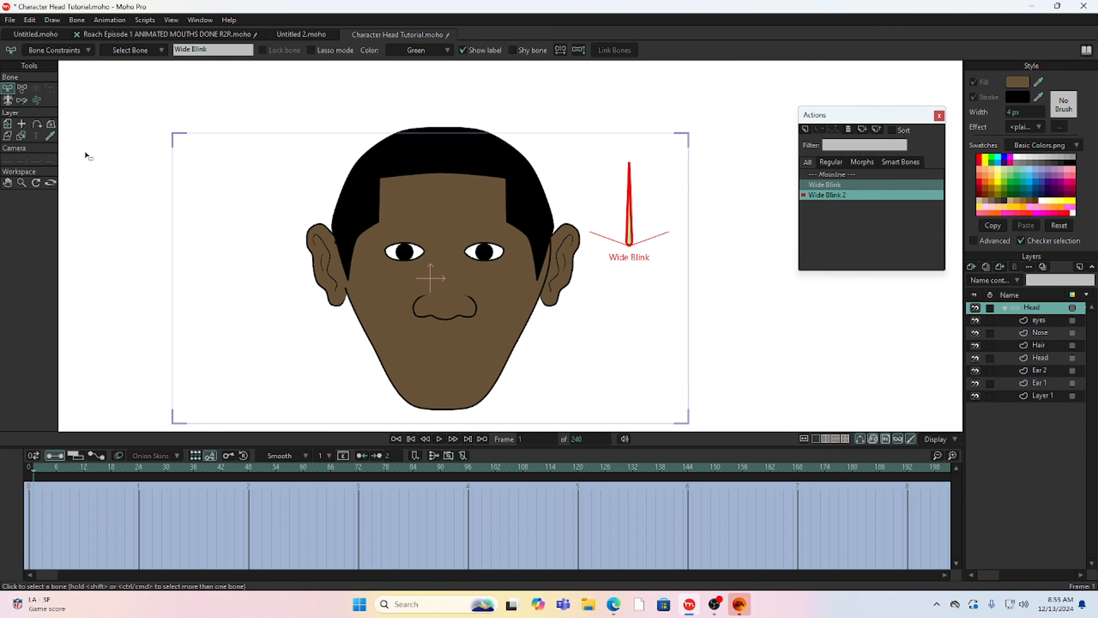
At frame 72 of Wide Blink 2, rotate the Wide Blink bone away from the head to its 20° limit
drag(177, 489, 267, 501)
click(357, 471)
click(28, 91)
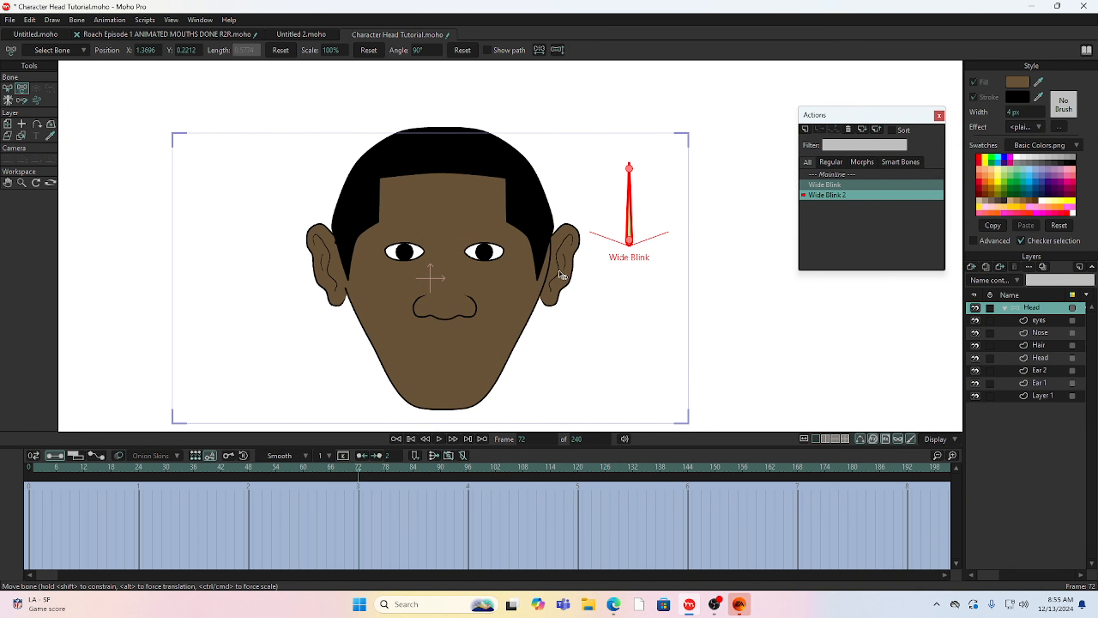
click(630, 207)
drag(630, 206, 703, 219)
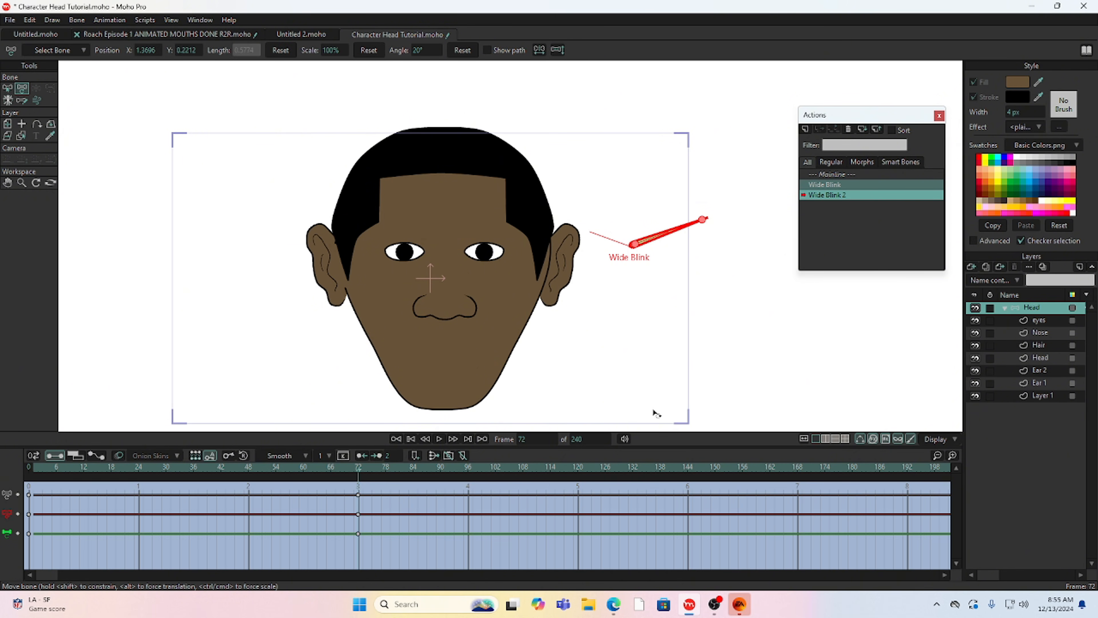
On the eyes layer in Wide Blink 2, move the outline points of the character's left eye together with Transform Points to close it
click(1046, 320)
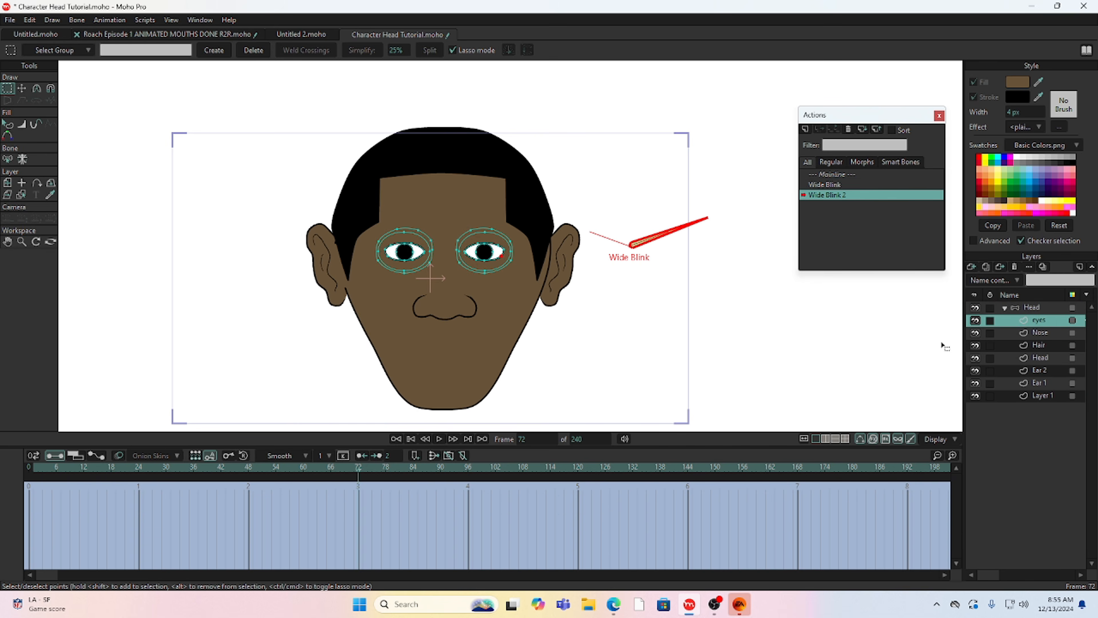
click(24, 100)
scroll(402, 207, up, 6)
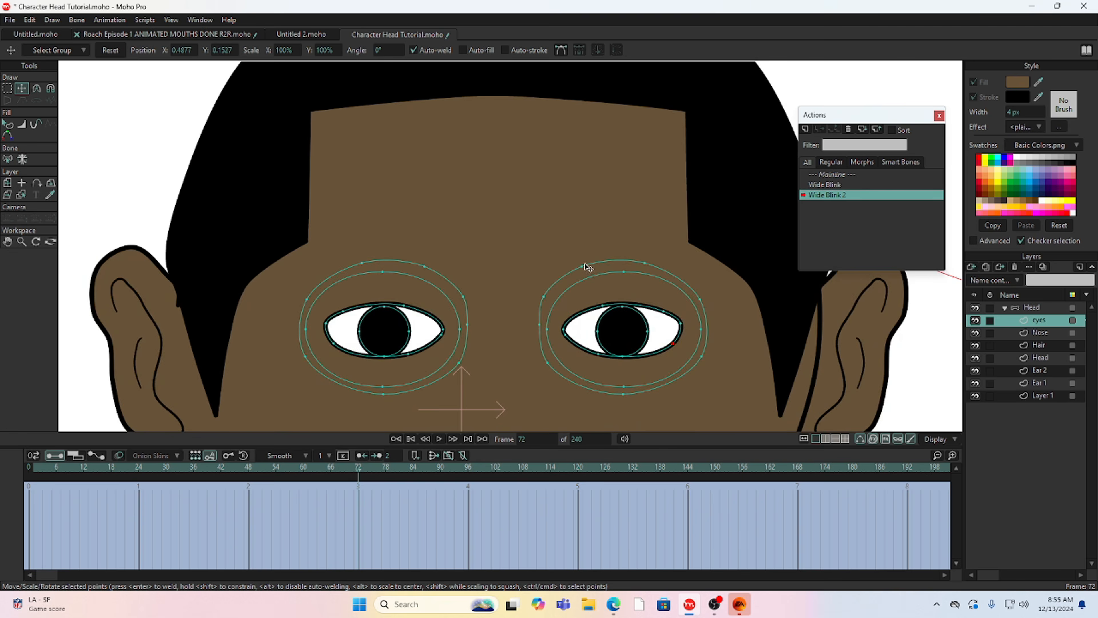
click(357, 282)
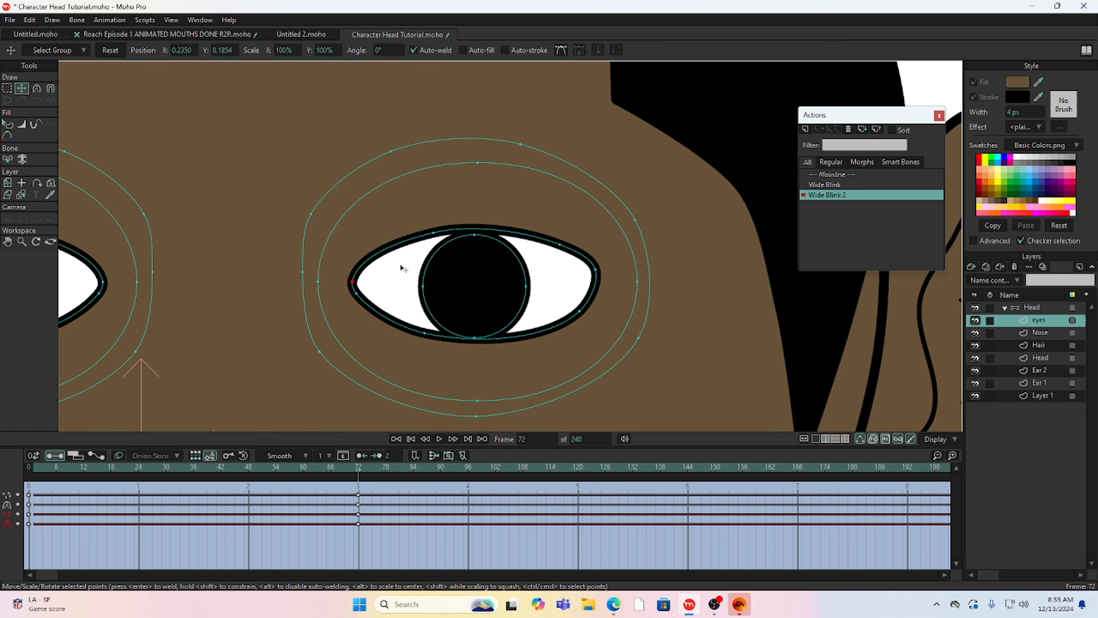
drag(434, 234, 423, 284)
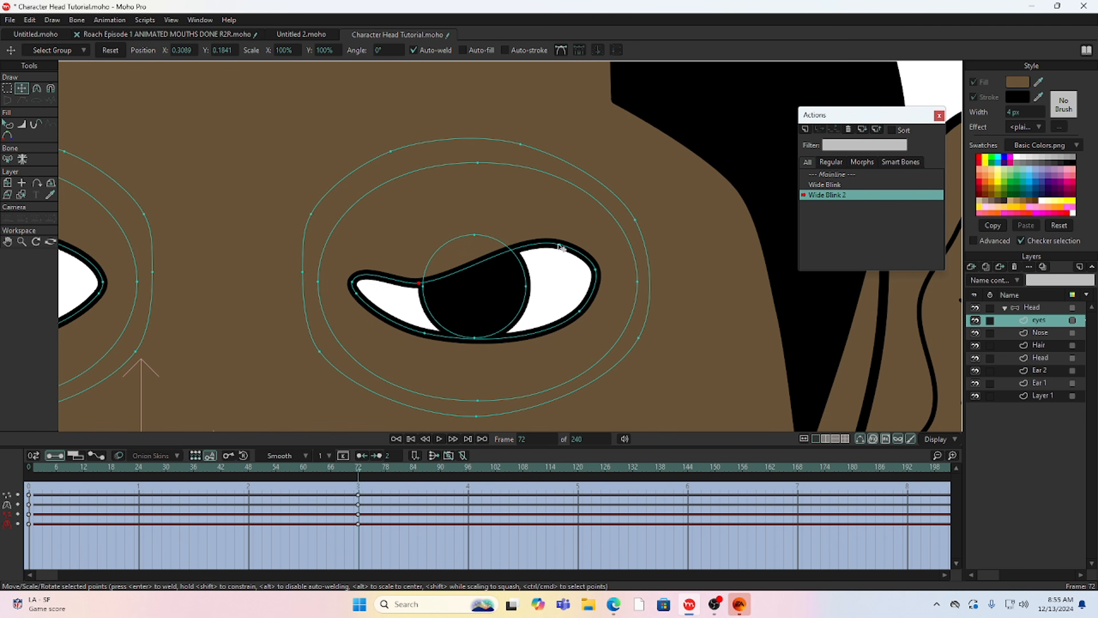
drag(560, 245, 599, 283)
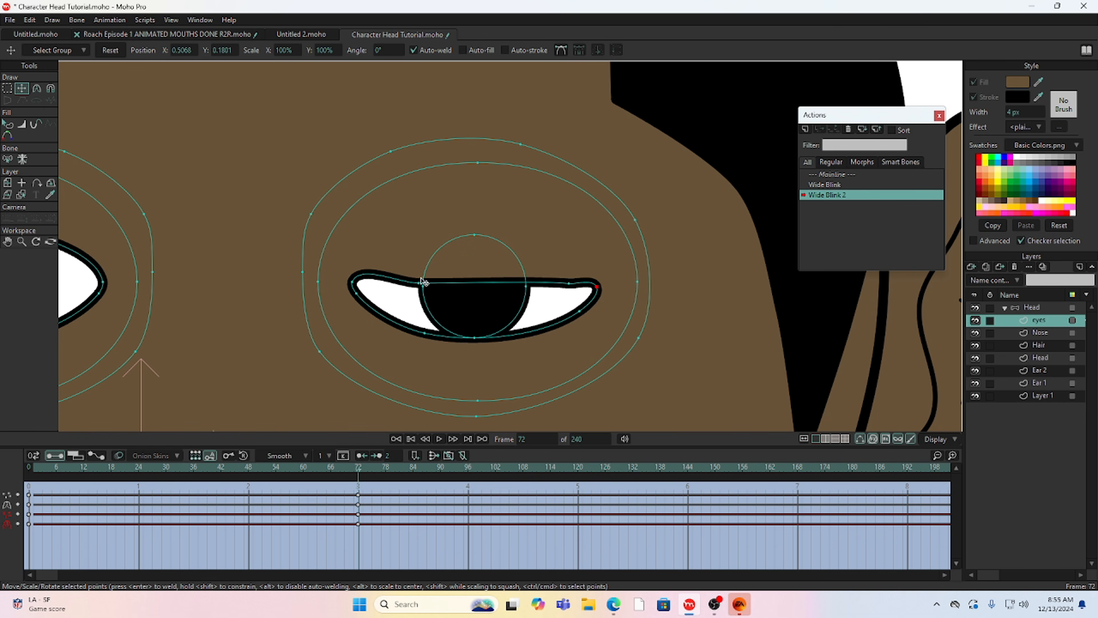
drag(353, 283, 358, 289)
drag(419, 336, 358, 294)
click(575, 316)
drag(577, 315, 585, 289)
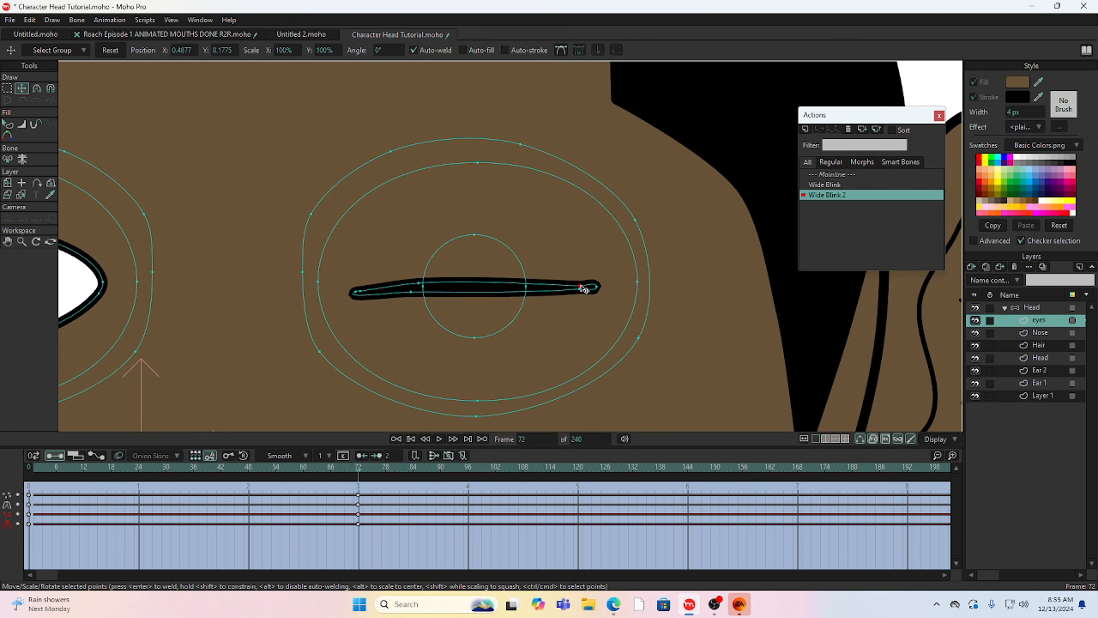
Flatten the character's right eye into a closed line by moving its upper, lower and corner outline points together
scroll(399, 261, down, 5)
drag(250, 247, 541, 310)
scroll(528, 307, up, 5)
drag(471, 321, 393, 264)
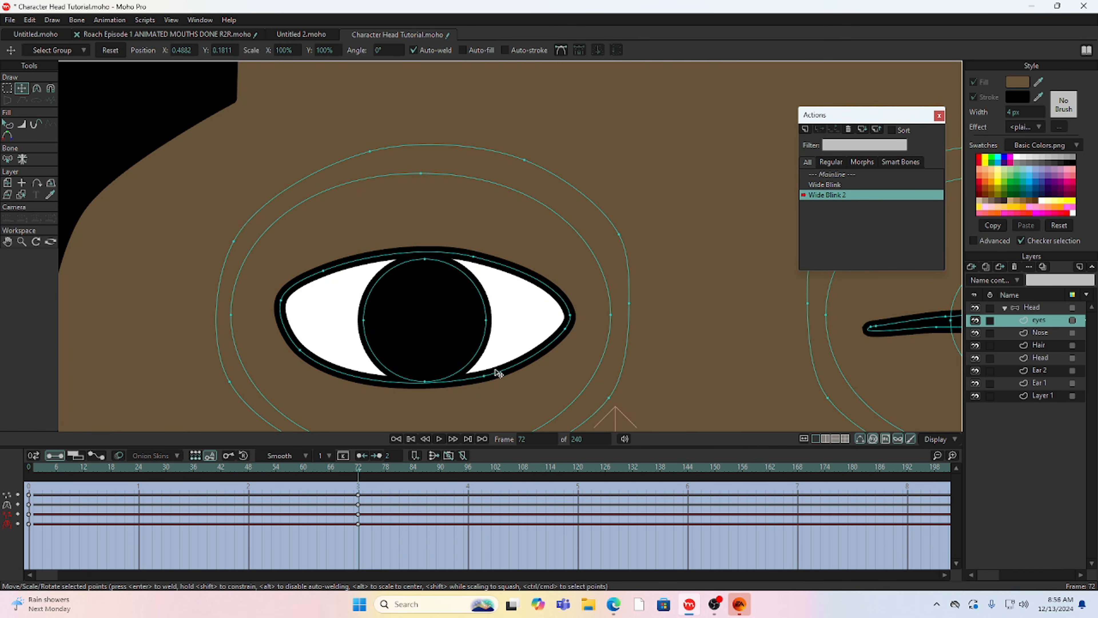
drag(563, 330, 551, 320)
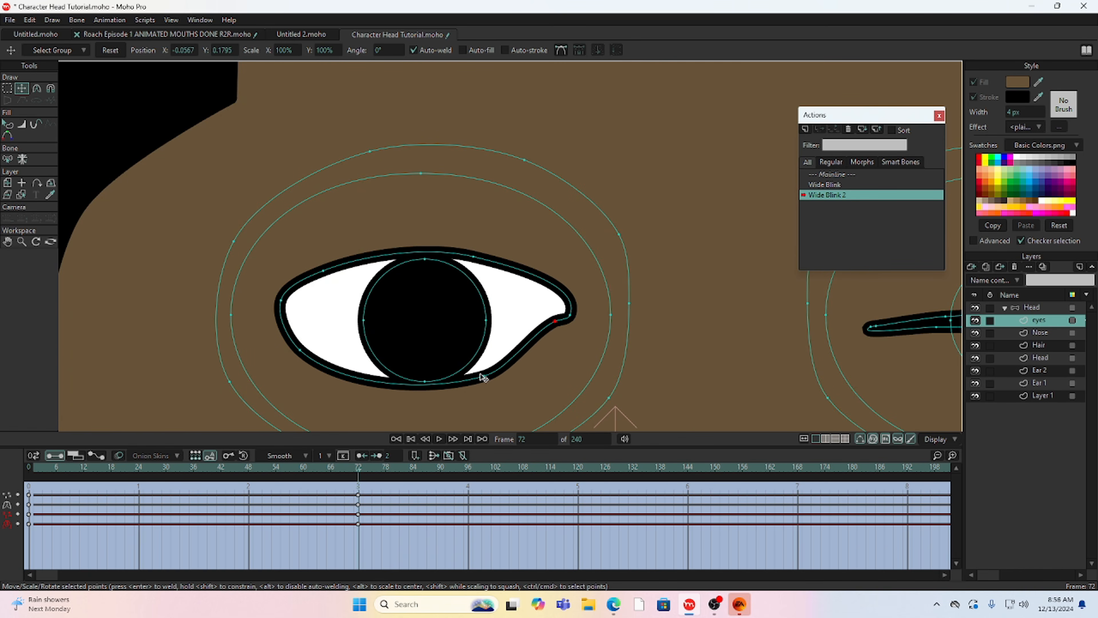
drag(484, 375, 449, 328)
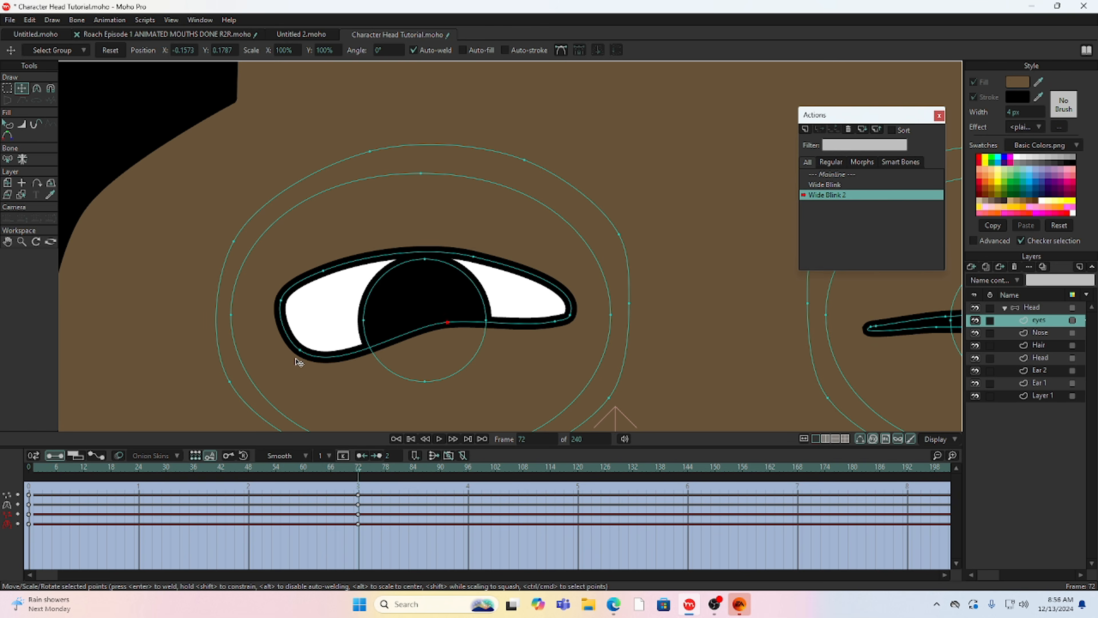
drag(301, 353, 319, 317)
drag(324, 271, 284, 308)
drag(433, 263, 480, 317)
drag(576, 317, 574, 321)
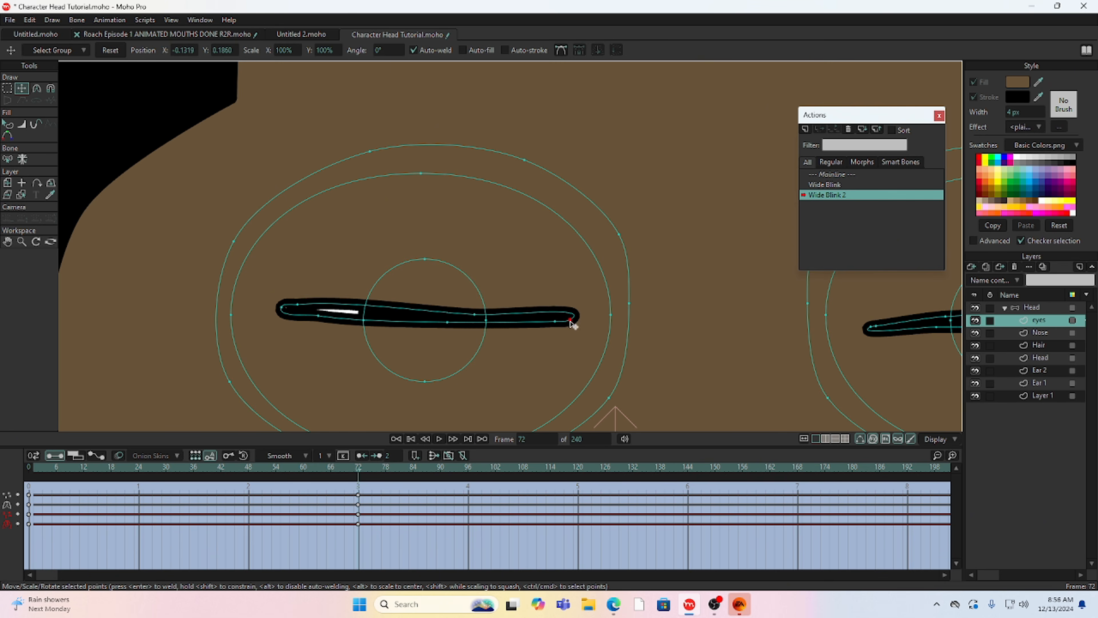
drag(285, 312, 296, 311)
Select and collapse the Head bone layer, and return from the Wide Blink 2 action to the Mainline
scroll(653, 284, down, 7)
scroll(653, 284, down, 4)
drag(652, 284, 408, 278)
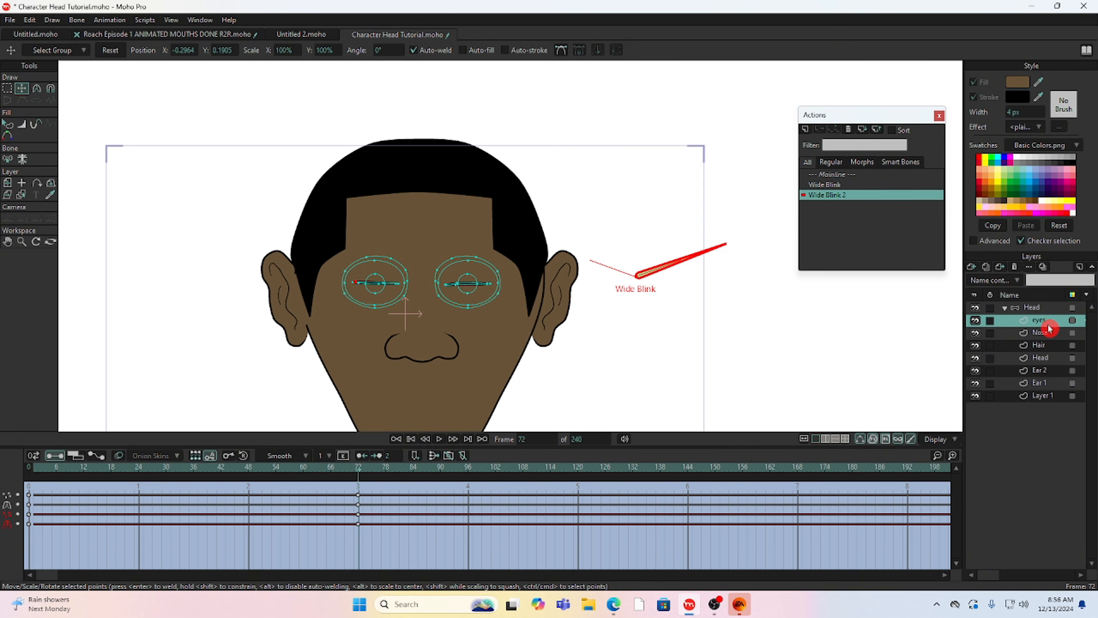
click(1034, 308)
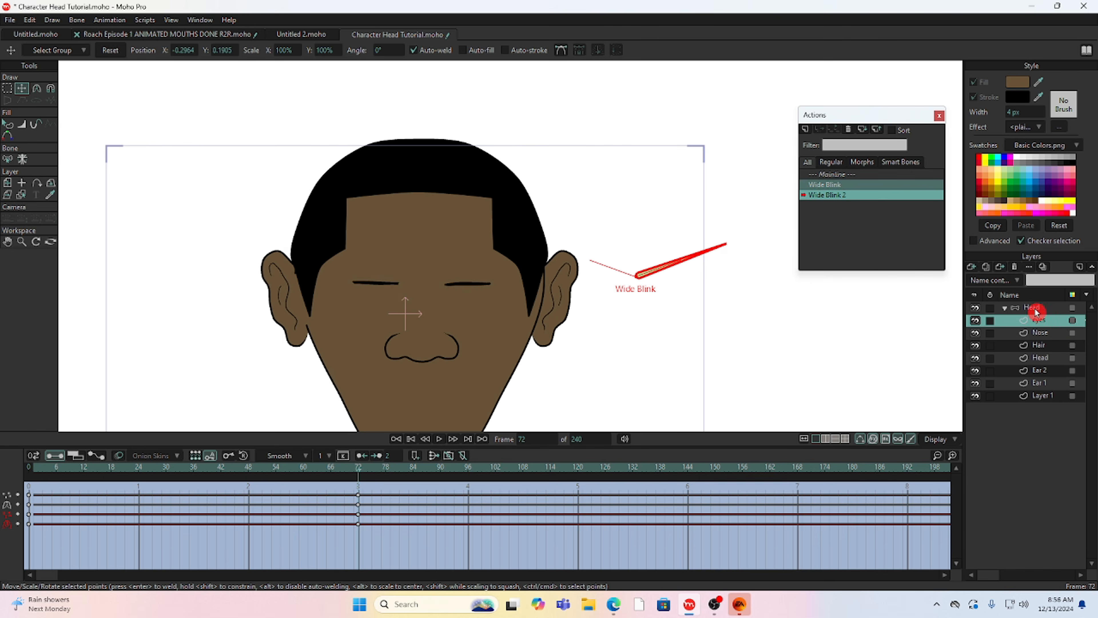
click(1005, 307)
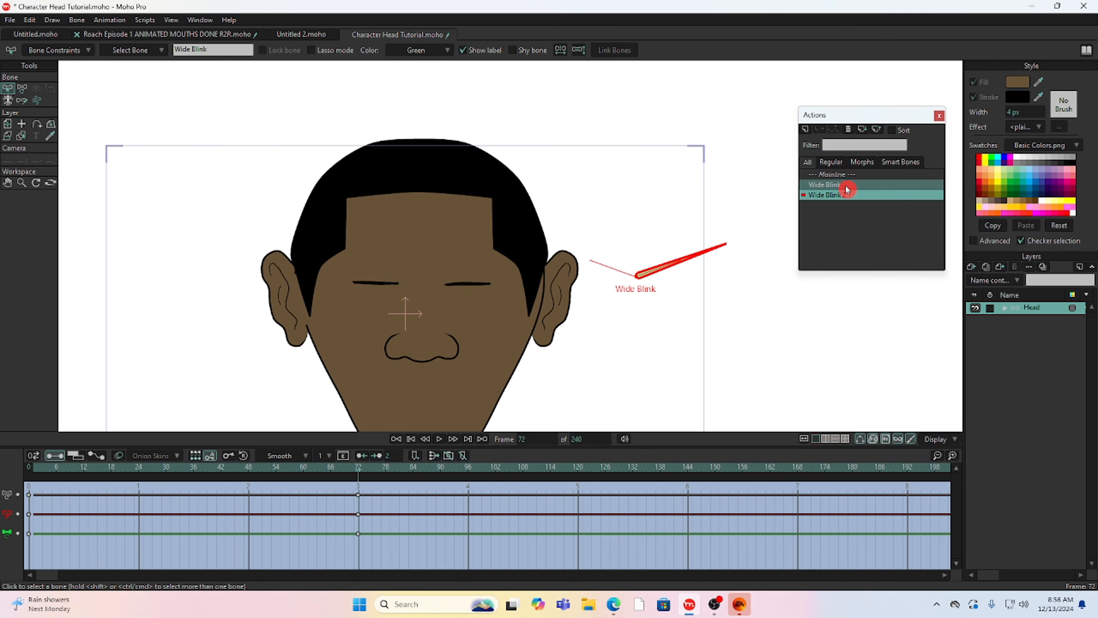
click(843, 176)
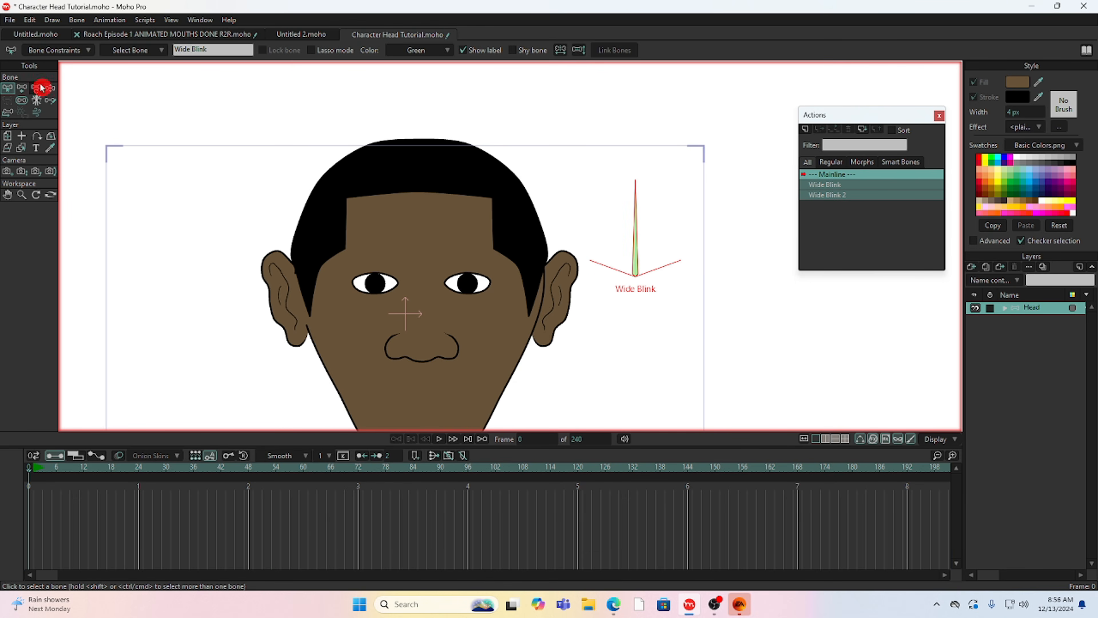
Test both eye actions with Manipulate Bones by swinging the Wide Blink bone toward the head, back upright and away from it
click(51, 99)
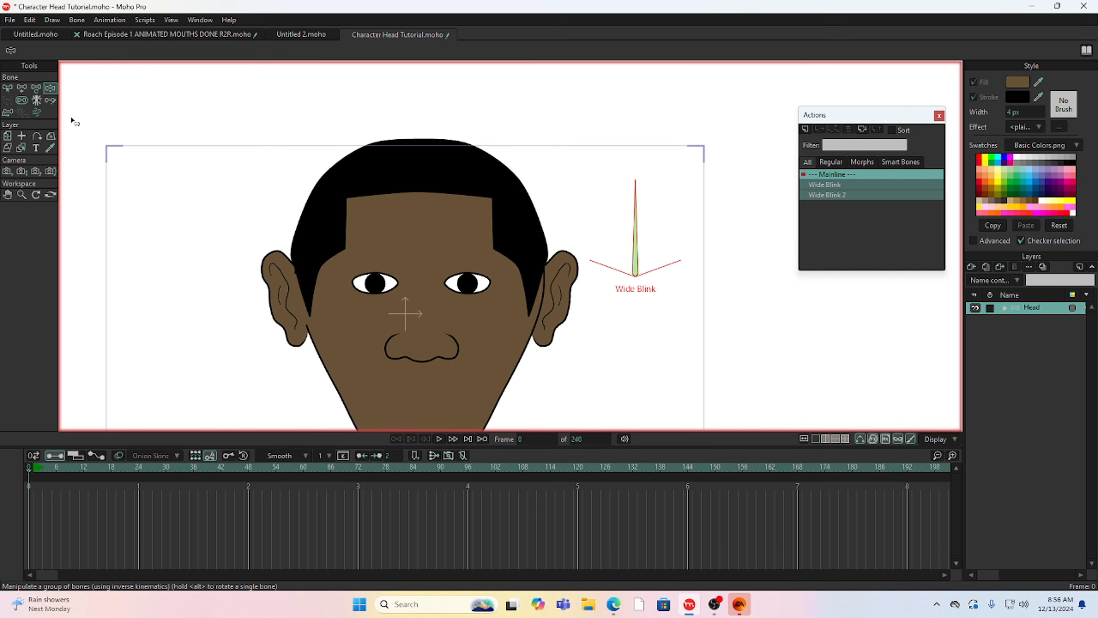
drag(558, 258, 593, 242)
scroll(606, 210, down, 4)
scroll(646, 267, up, 5)
drag(646, 210, 442, 289)
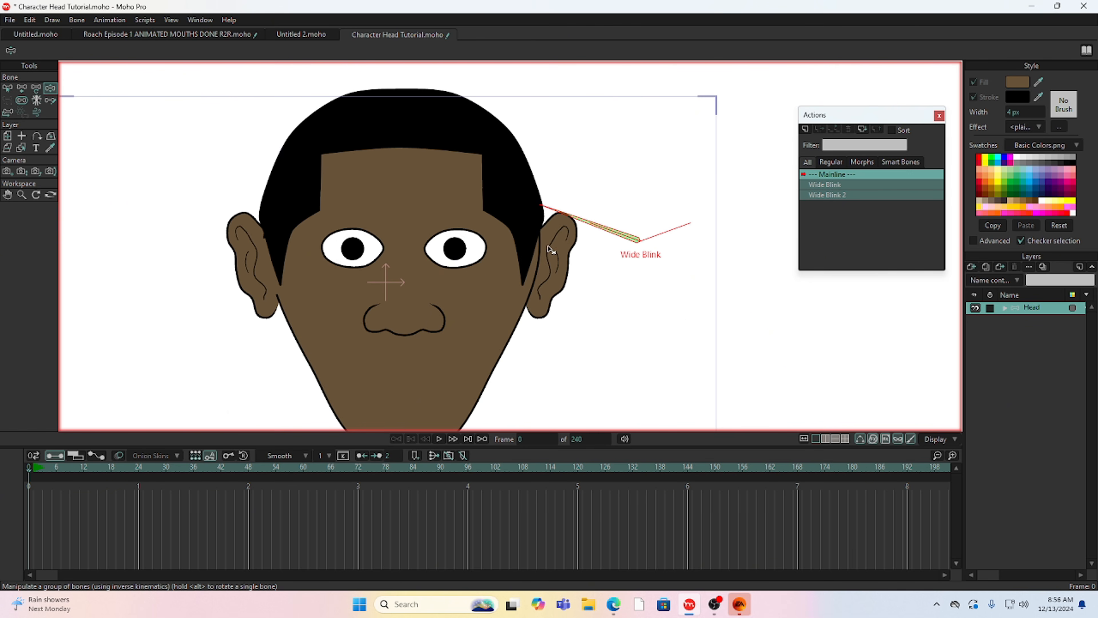
drag(550, 250, 626, 124)
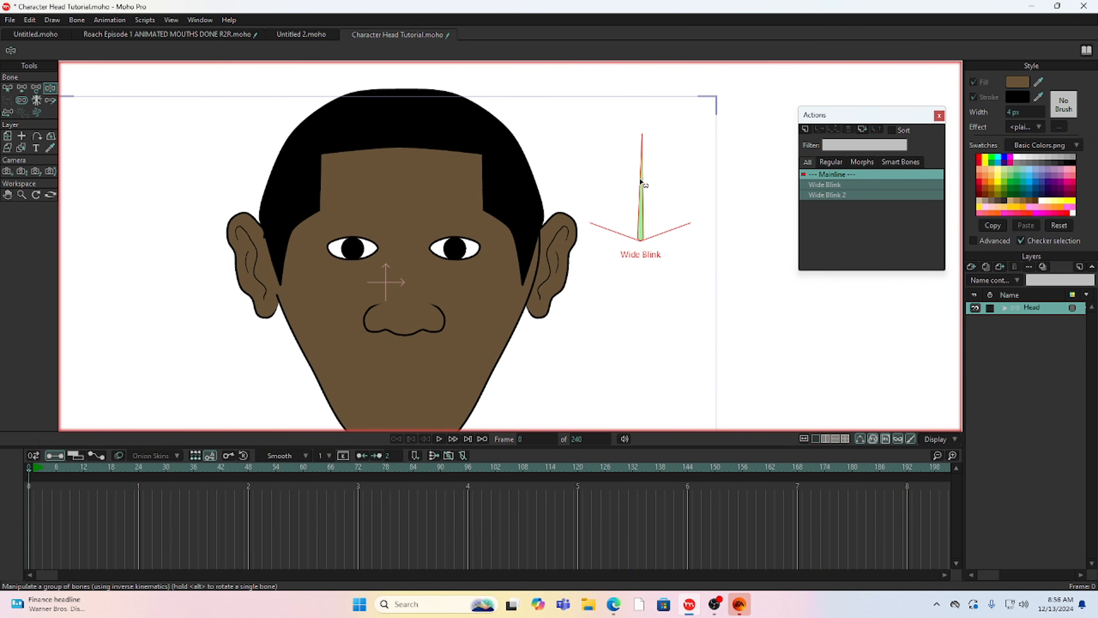
drag(642, 181, 669, 147)
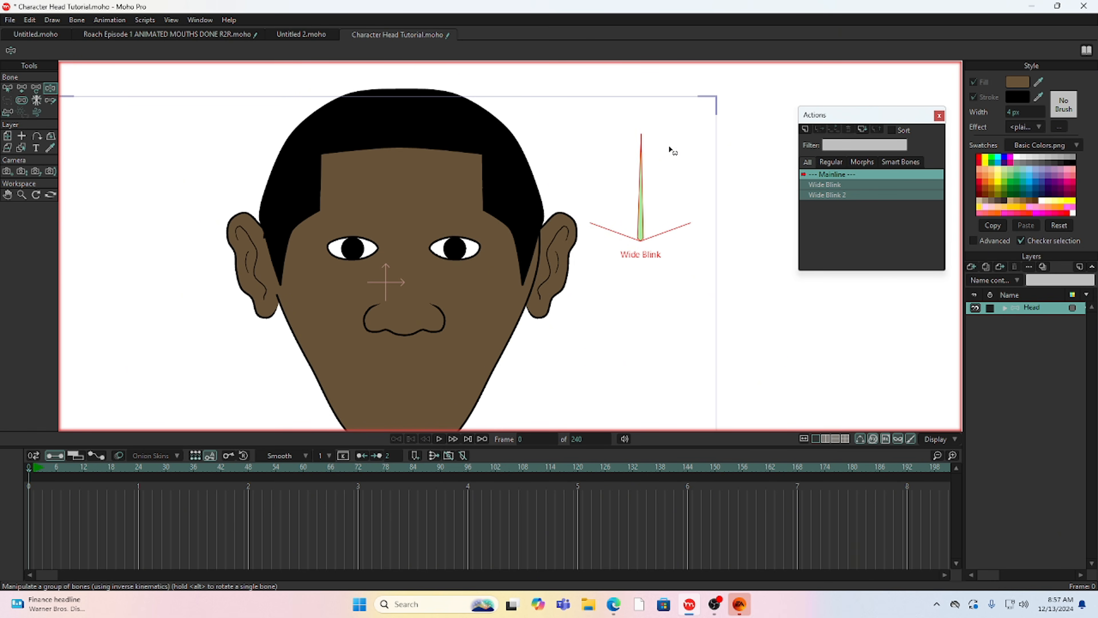